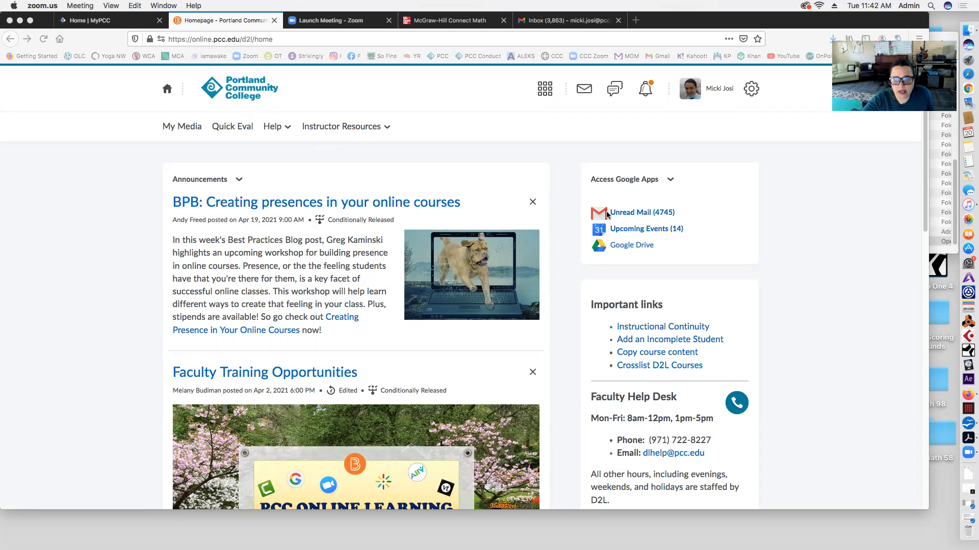
Open the MTH-58-21995 Math Literacy I course and switch to viewing it as a student.
{"action": "left_click", "coordinate": [734, 164]}
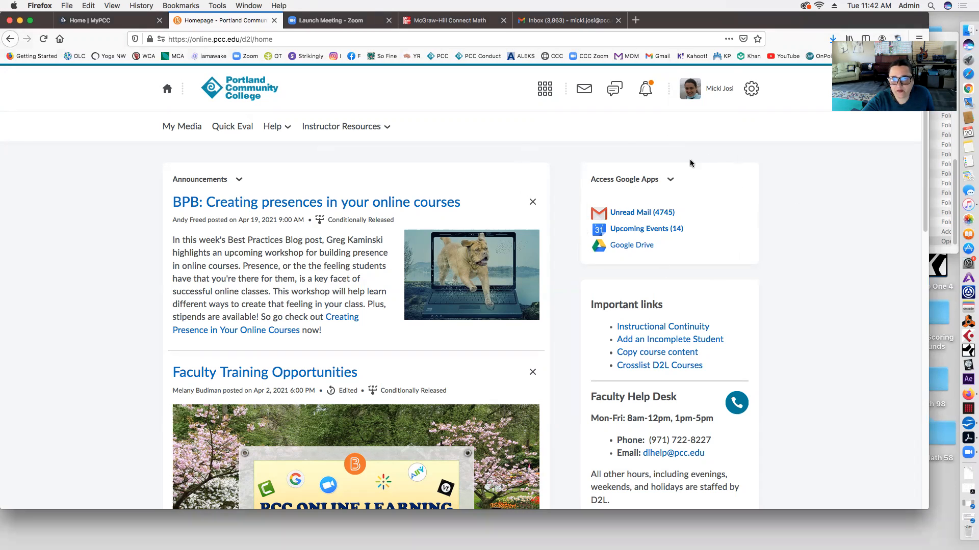
{"action": "left_click_drag", "start_coordinate": [592, 176], "coordinate": [658, 179]}
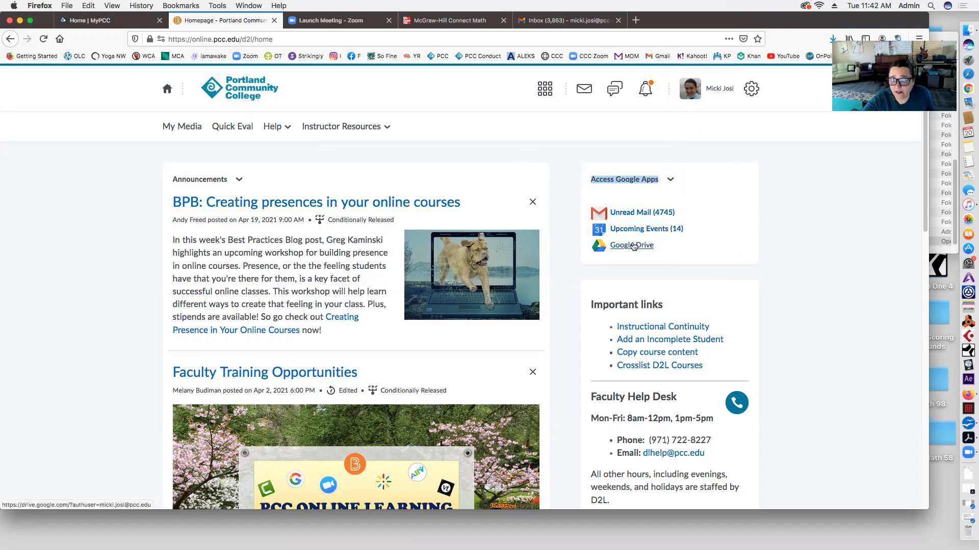
{"action": "scroll", "coordinate": [563, 286], "scroll_direction": "down", "scroll_amount": 6}
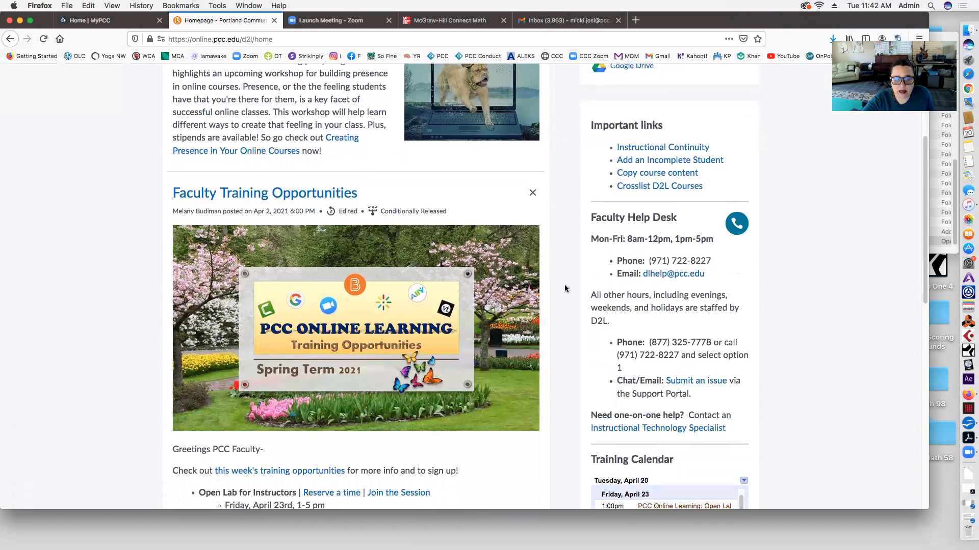
{"action": "scroll", "coordinate": [547, 313], "scroll_direction": "down", "scroll_amount": 5}
{"action": "left_click", "coordinate": [332, 361]}
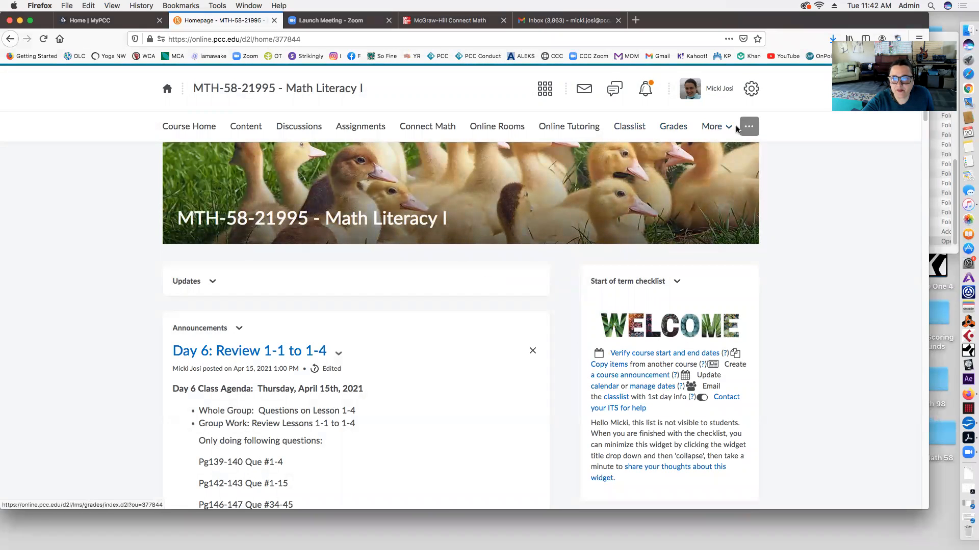
{"action": "left_click", "coordinate": [721, 91]}
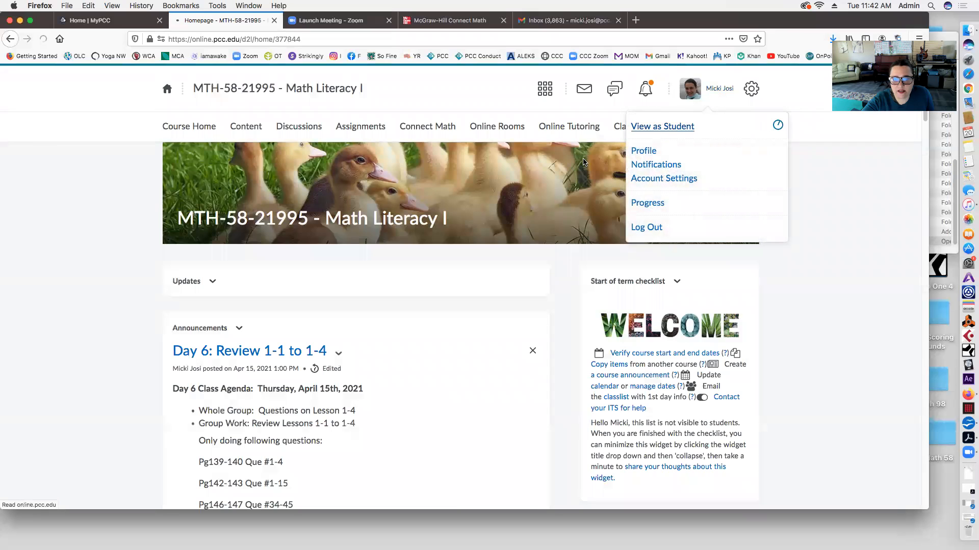
{"action": "left_click", "coordinate": [681, 126]}
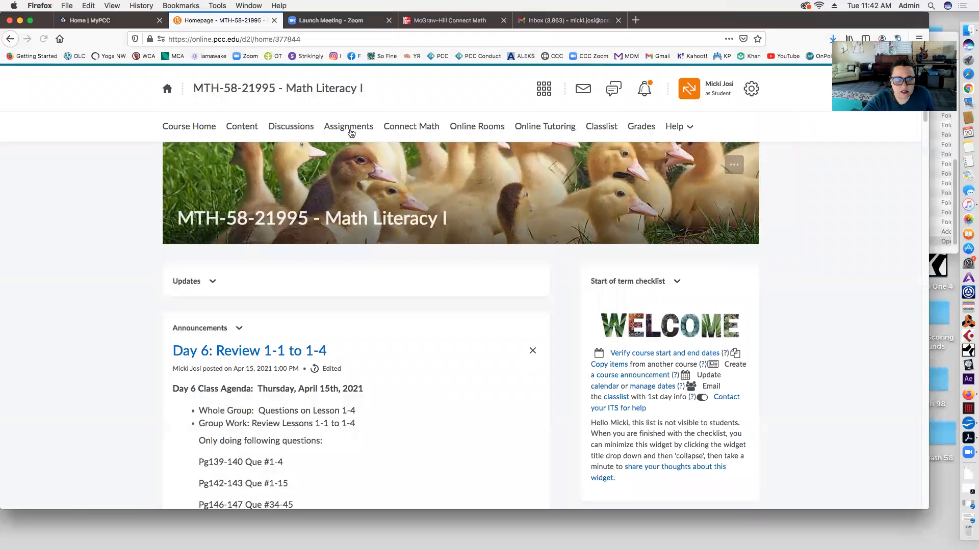
Open the Google Sheets version of Spreadsheet Template 1-7 from the course's assignments.
{"action": "left_click", "coordinate": [352, 130]}
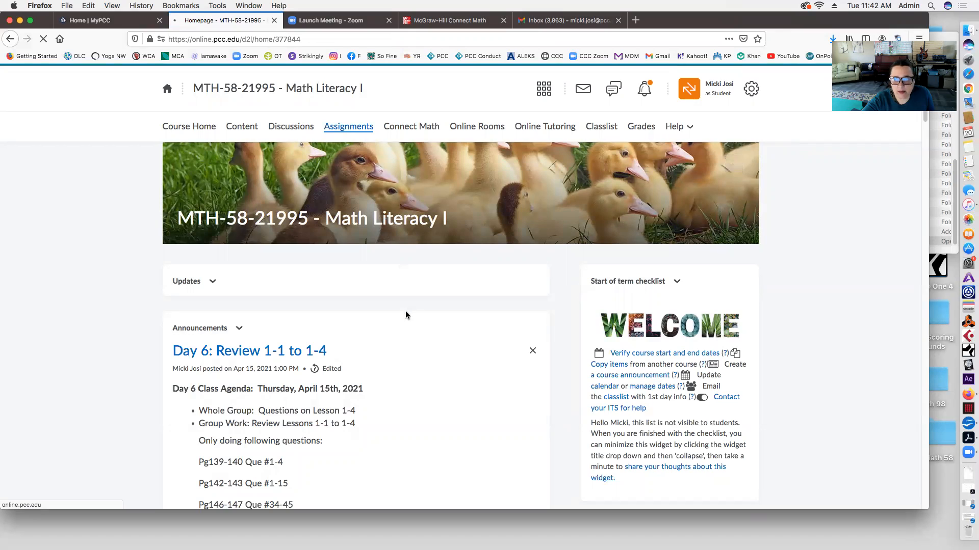
{"action": "scroll", "coordinate": [339, 332], "scroll_direction": "down", "scroll_amount": 10}
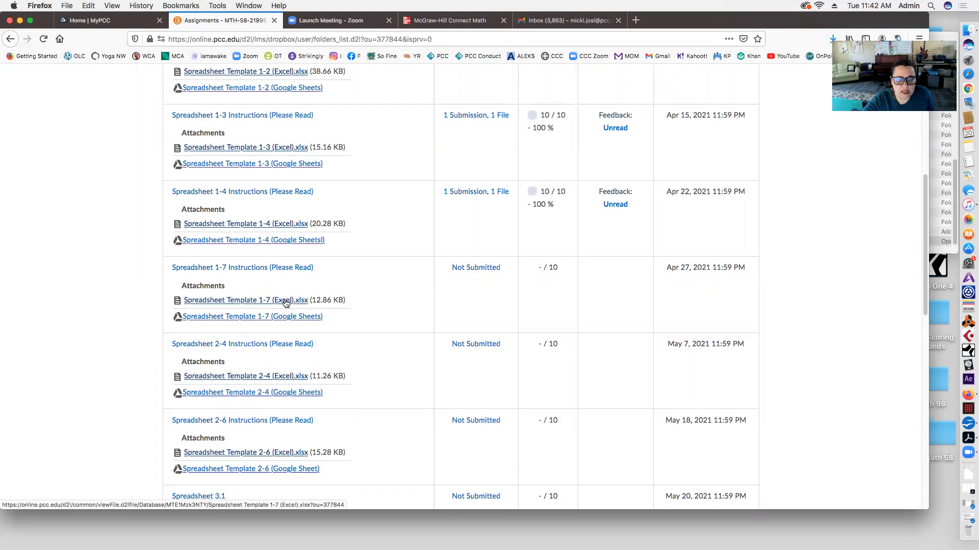
{"action": "left_click", "coordinate": [259, 317]}
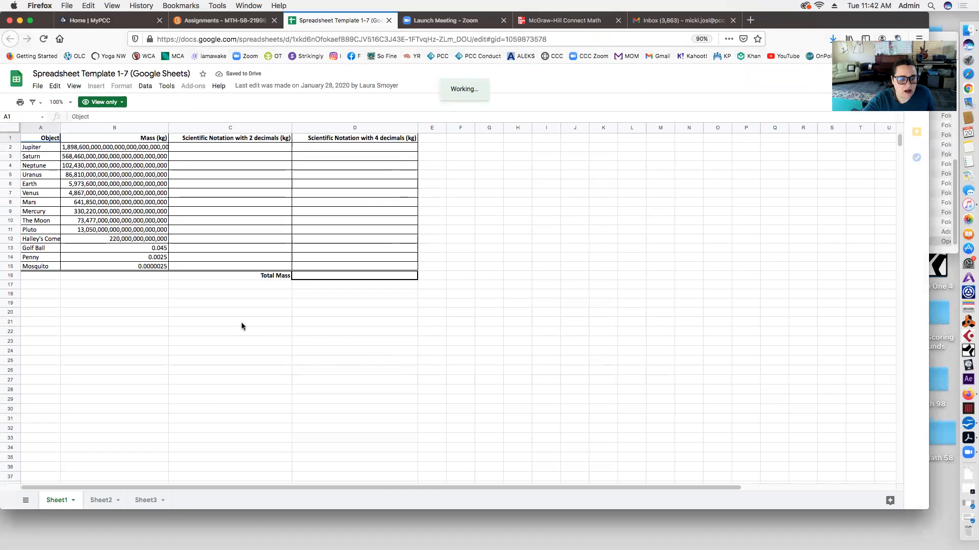
Start a copy of the template and choose the instructor's own Math 58 Sheets folder in My Drive as its destination.
{"action": "left_click", "coordinate": [38, 87]}
{"action": "left_click", "coordinate": [56, 168]}
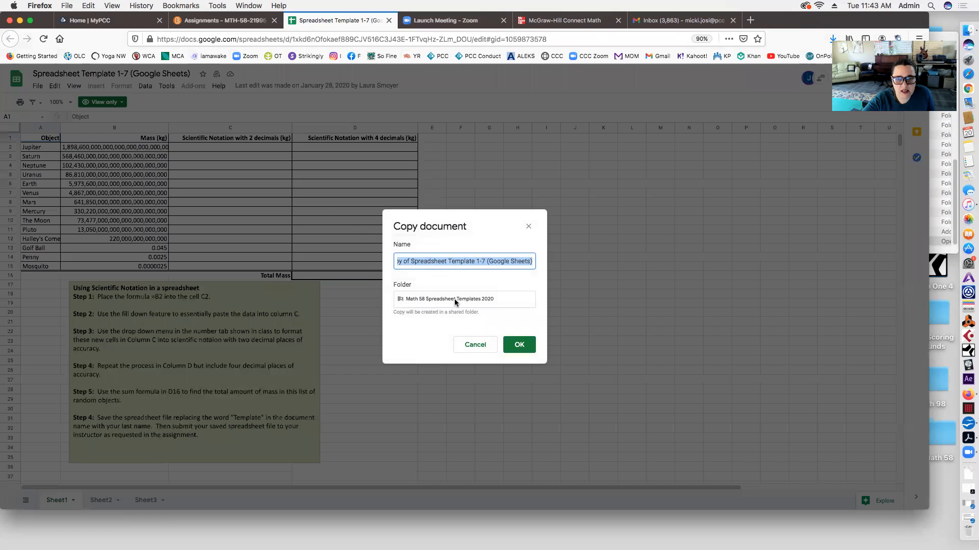
{"action": "left_click", "coordinate": [452, 299]}
{"action": "left_click", "coordinate": [405, 324]}
{"action": "left_click", "coordinate": [405, 325]}
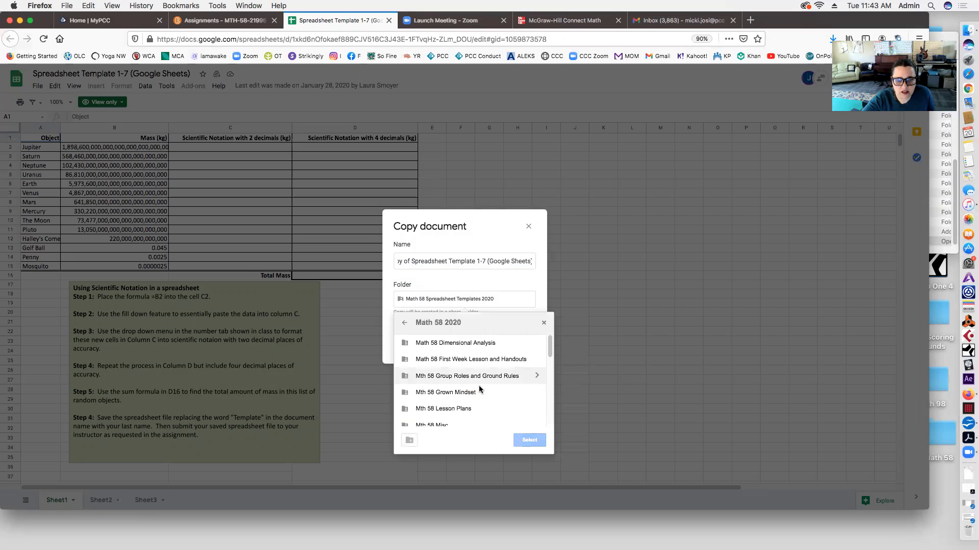
{"action": "scroll", "coordinate": [481, 383], "scroll_direction": "down", "scroll_amount": 5}
{"action": "scroll", "coordinate": [481, 383], "scroll_direction": "up", "scroll_amount": 4}
{"action": "left_click", "coordinate": [405, 325]}
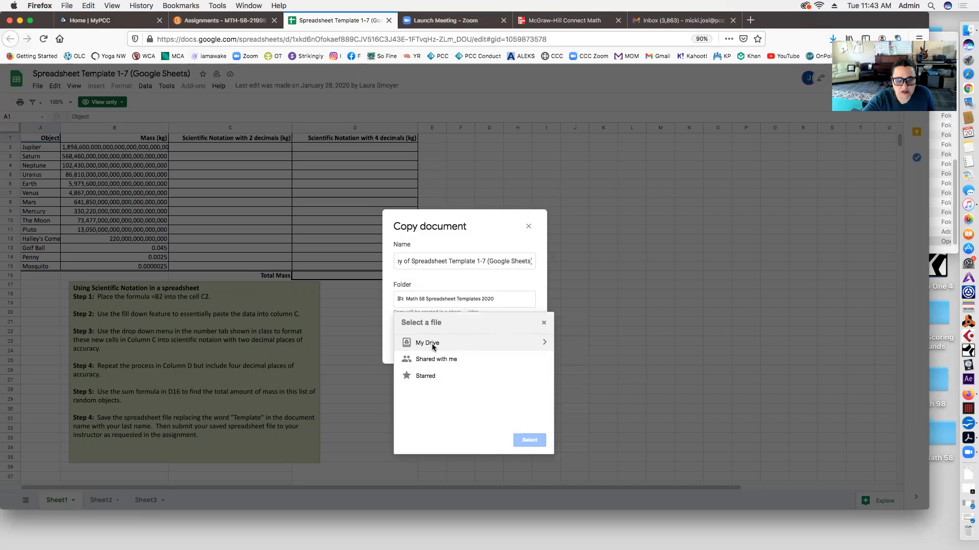
{"action": "double_click", "coordinate": [430, 342]}
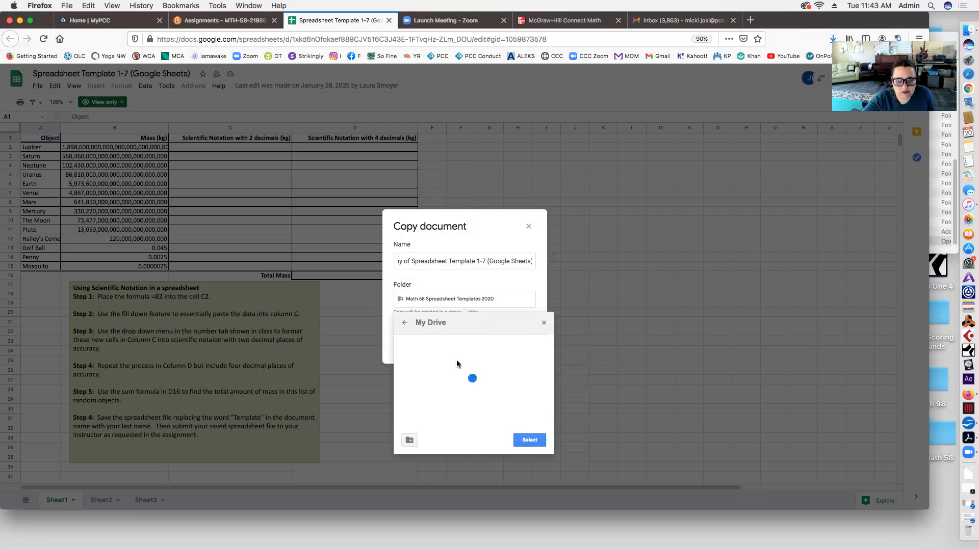
{"action": "scroll", "coordinate": [479, 391], "scroll_direction": "down", "scroll_amount": 5}
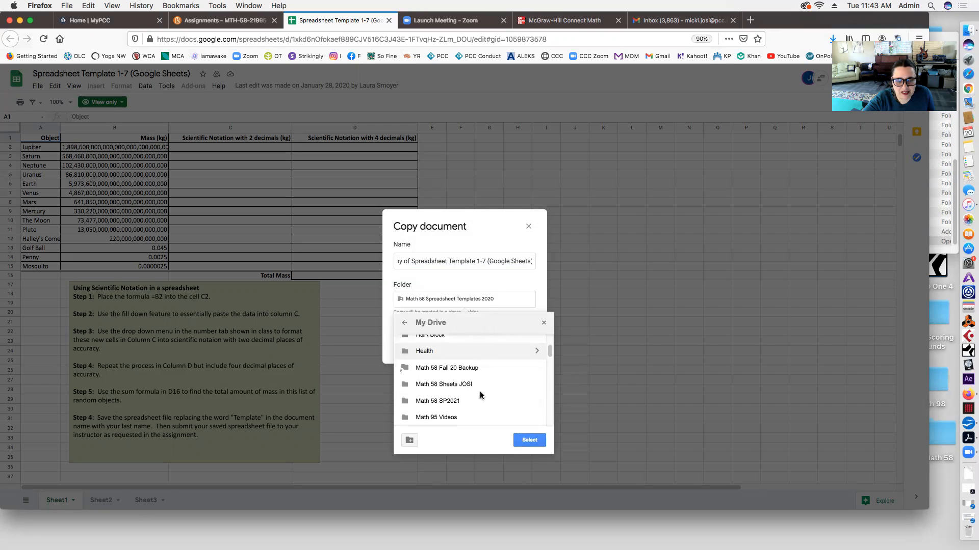
{"action": "scroll", "coordinate": [479, 392], "scroll_direction": "down", "scroll_amount": 1}
{"action": "left_click", "coordinate": [467, 371]}
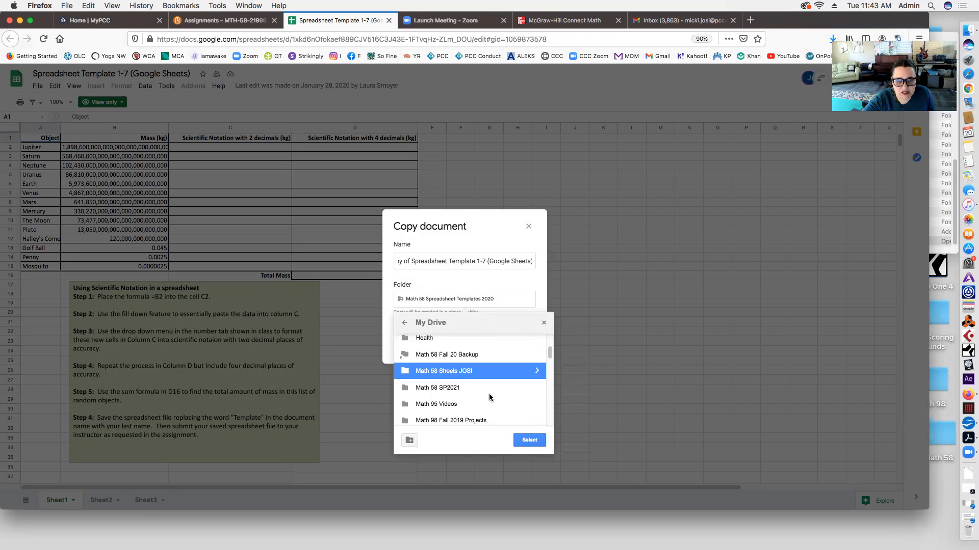
{"action": "left_click", "coordinate": [530, 440]}
Replace "Template" with the last name in the copy's name, remove the "Copy of" prefix, and create the copy.
{"action": "left_click", "coordinate": [450, 262]}
{"action": "left_click", "coordinate": [448, 262]}
{"action": "left_click_drag", "start_coordinate": [449, 262], "coordinate": [478, 264]}
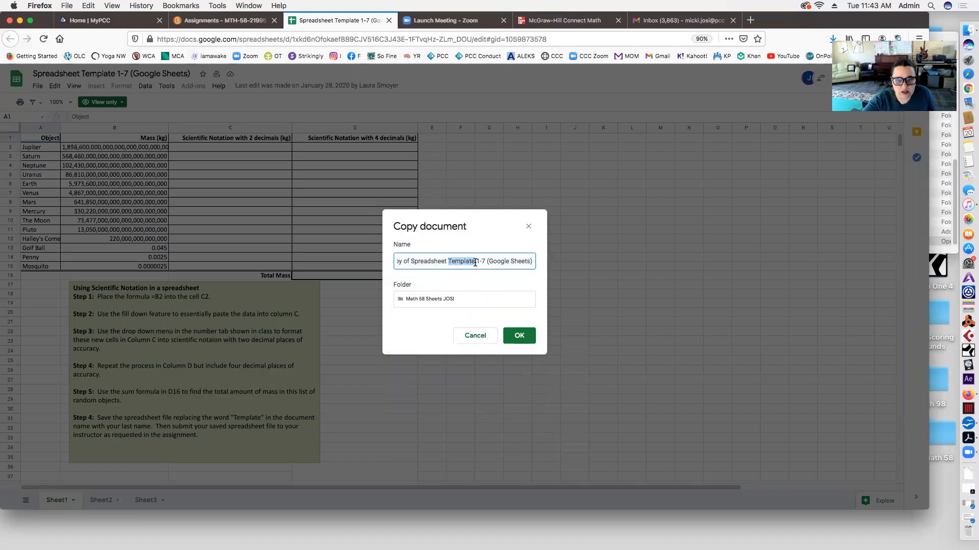
{"action": "type", "text": "JOSI"}
{"action": "left_click_drag", "start_coordinate": [422, 260], "coordinate": [357, 261]}
{"action": "key", "text": "BackSpace"}
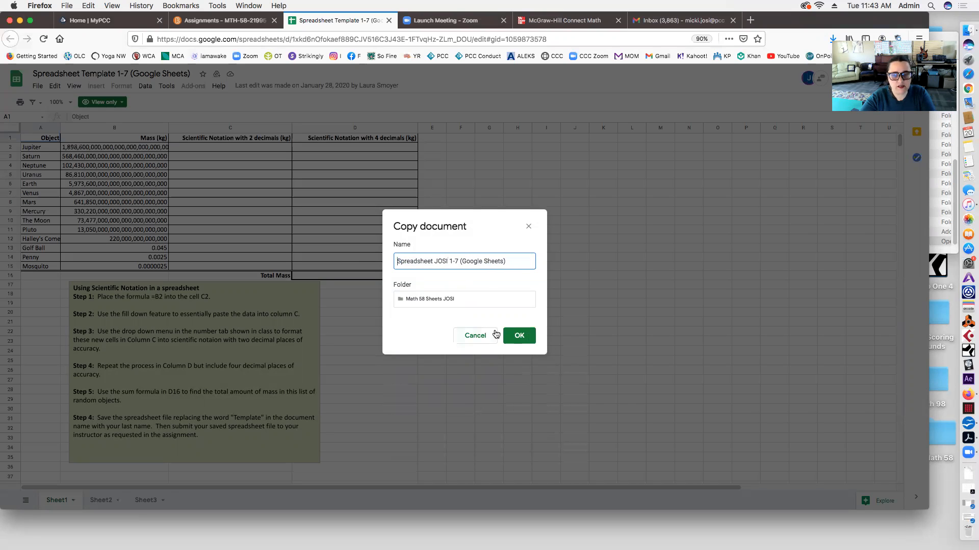
{"action": "left_click", "coordinate": [516, 335]}
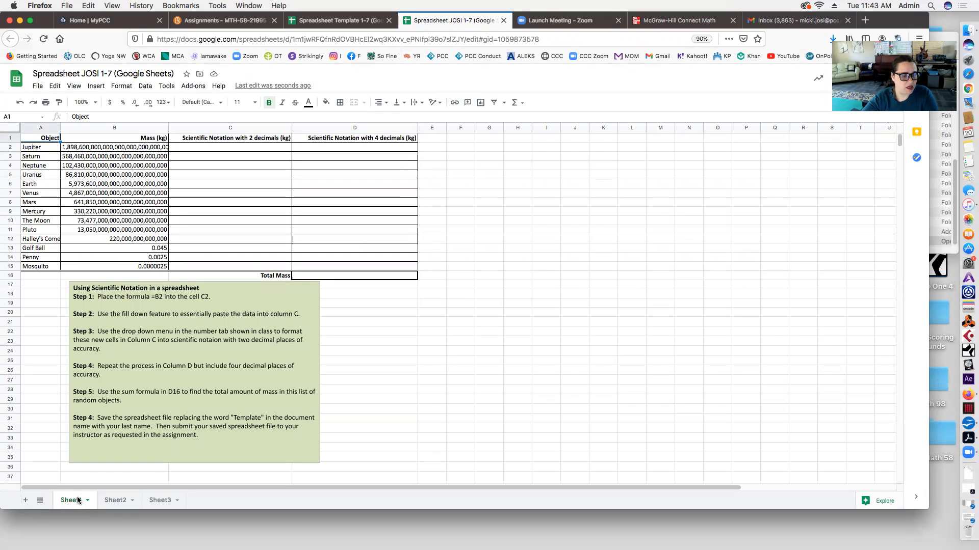
Look through Sheet2 and Sheet3 for content and return to Sheet1.
{"action": "left_click", "coordinate": [111, 500]}
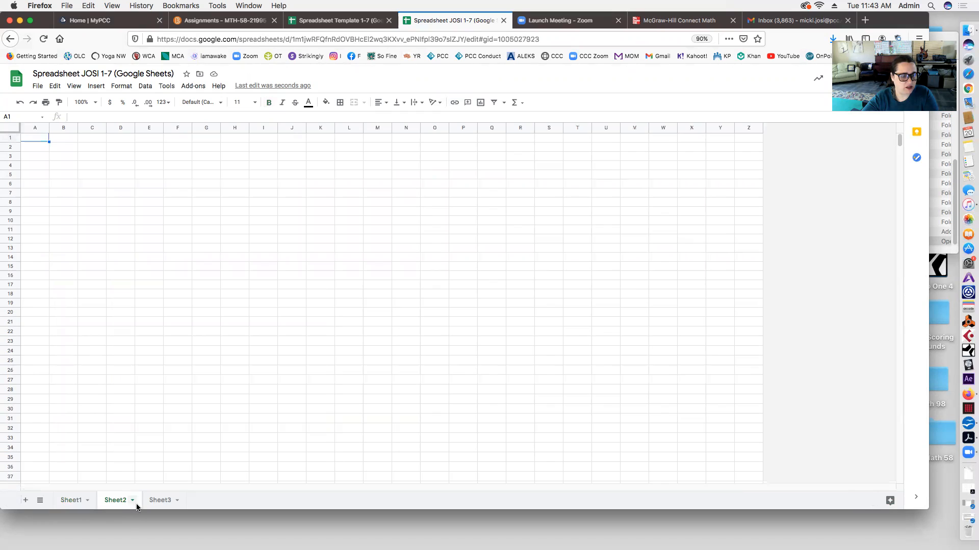
{"action": "left_click", "coordinate": [155, 502]}
{"action": "left_click", "coordinate": [118, 503]}
{"action": "left_click", "coordinate": [156, 504]}
{"action": "left_click", "coordinate": [116, 502]}
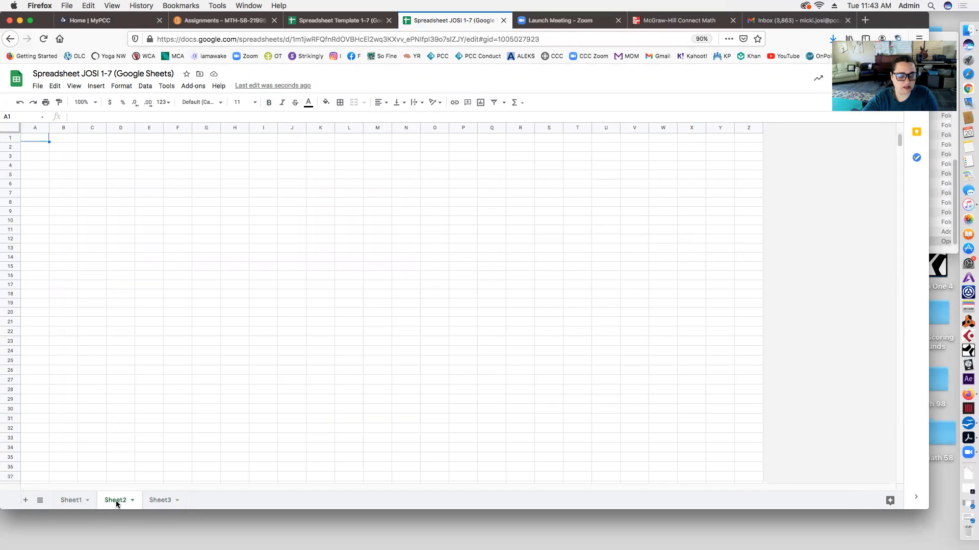
{"action": "left_click", "coordinate": [73, 503]}
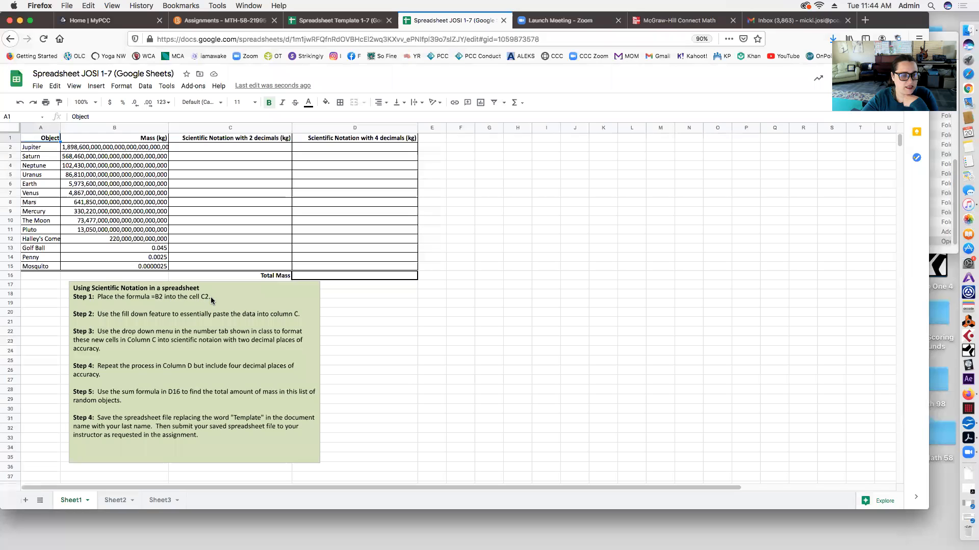
Enter the formula =B2 in cell C2 for Jupiter's mass.
{"action": "left_click", "coordinate": [194, 147]}
{"action": "type", "text": "="}
{"action": "left_click", "coordinate": [151, 147]}
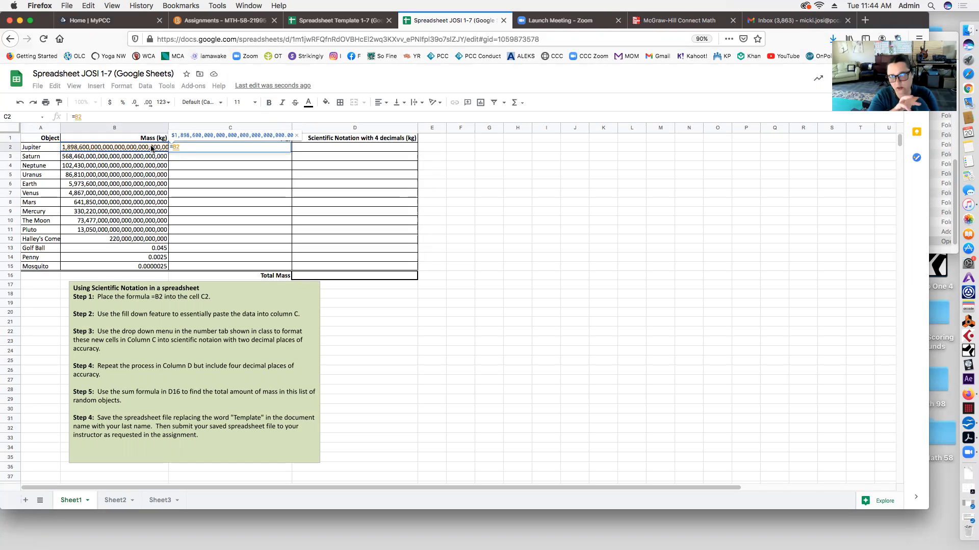
{"action": "key", "text": "Return"}
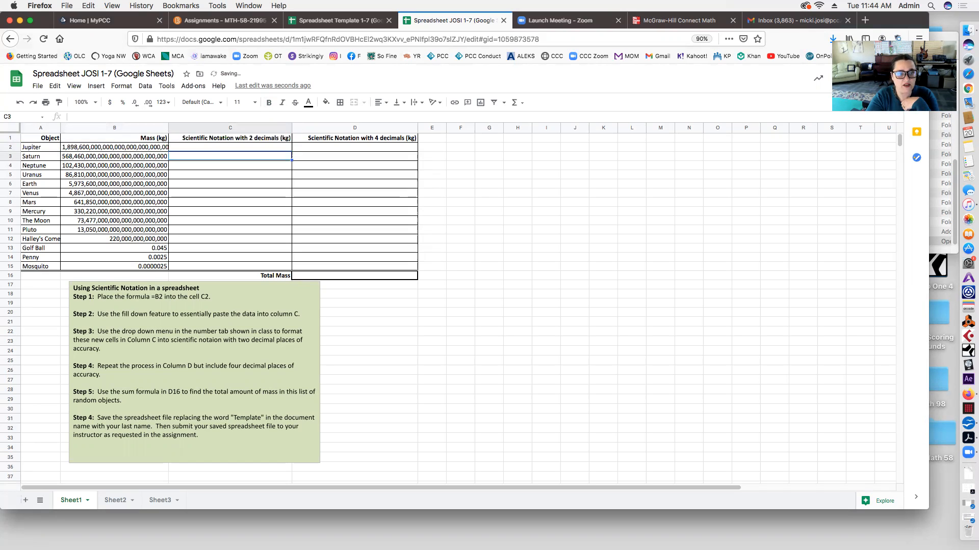
{"action": "left_click", "coordinate": [198, 148]}
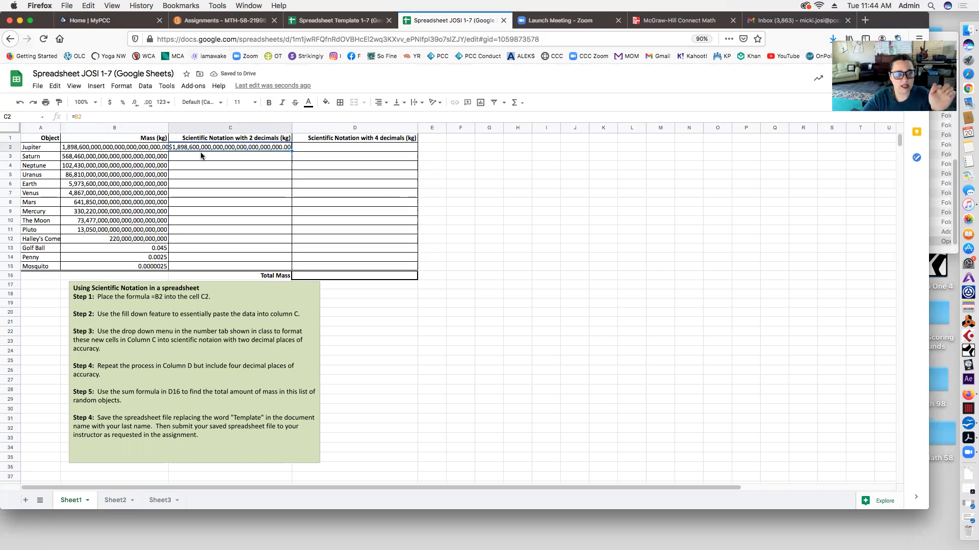
Fill the formula in C2 down through C15.
{"action": "left_click", "coordinate": [114, 315]}
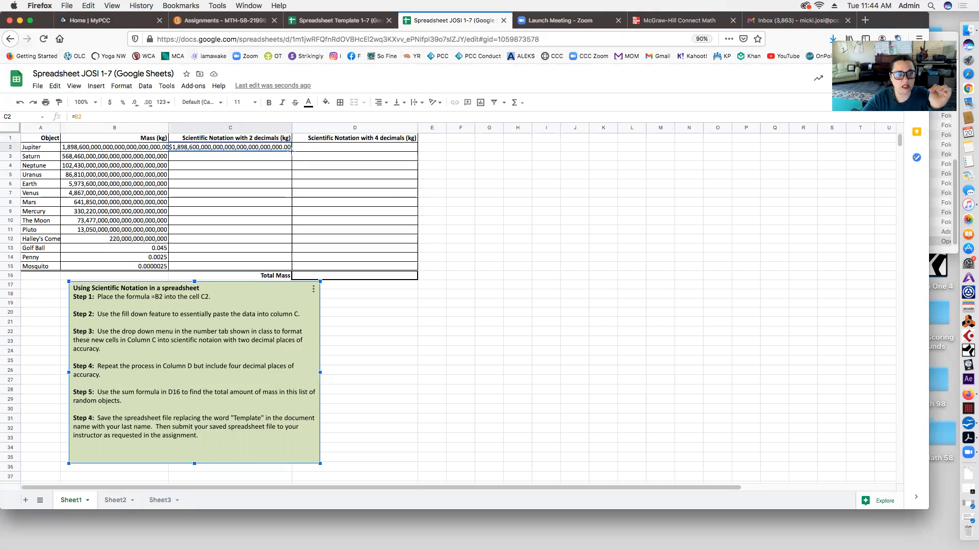
{"action": "left_click_drag", "start_coordinate": [292, 151], "coordinate": [293, 268]}
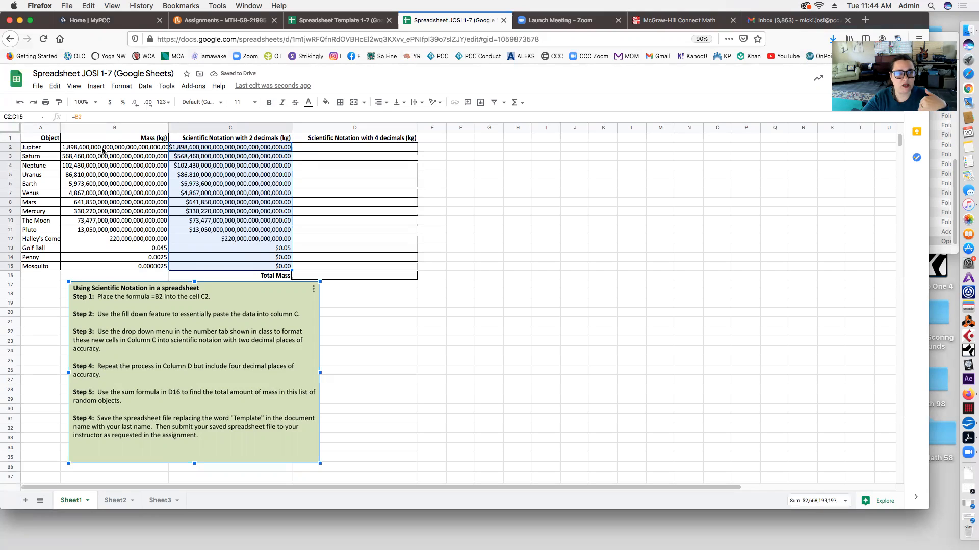
{"action": "left_click", "coordinate": [213, 156]}
{"action": "left_click", "coordinate": [214, 148]}
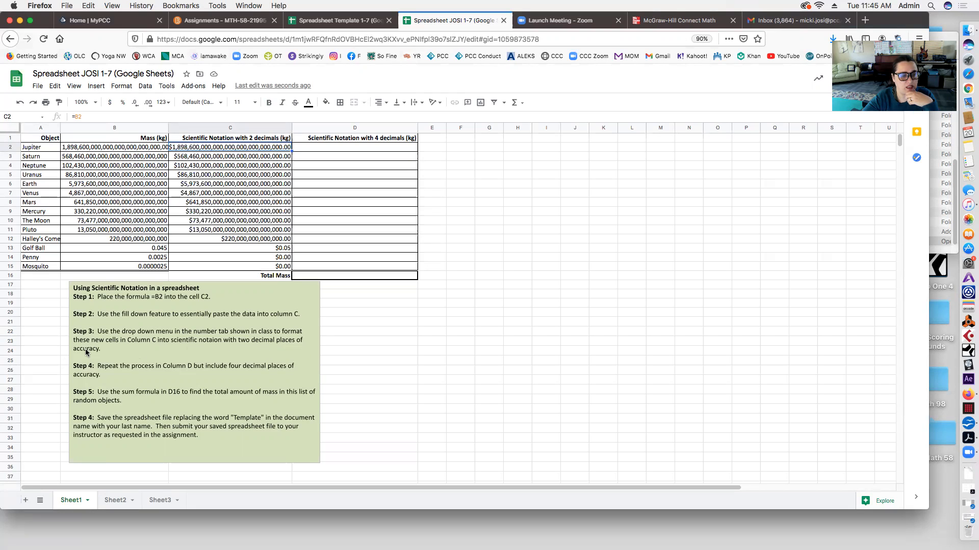
Format cells C2:C15 as Scientific numbers and compare Jupiter's mass in B2 and C2.
{"action": "left_click", "coordinate": [200, 127]}
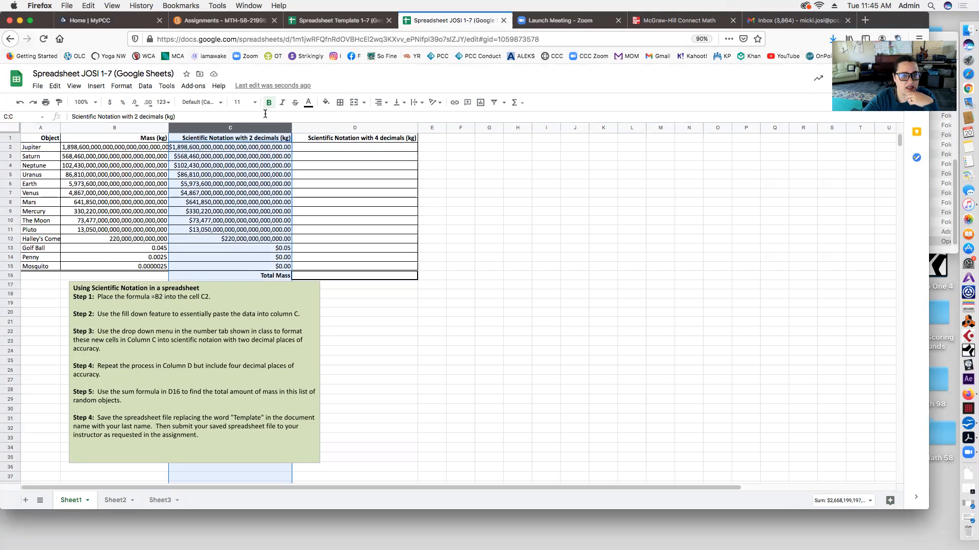
{"action": "left_click", "coordinate": [262, 212]}
{"action": "left_click_drag", "start_coordinate": [229, 149], "coordinate": [230, 266]}
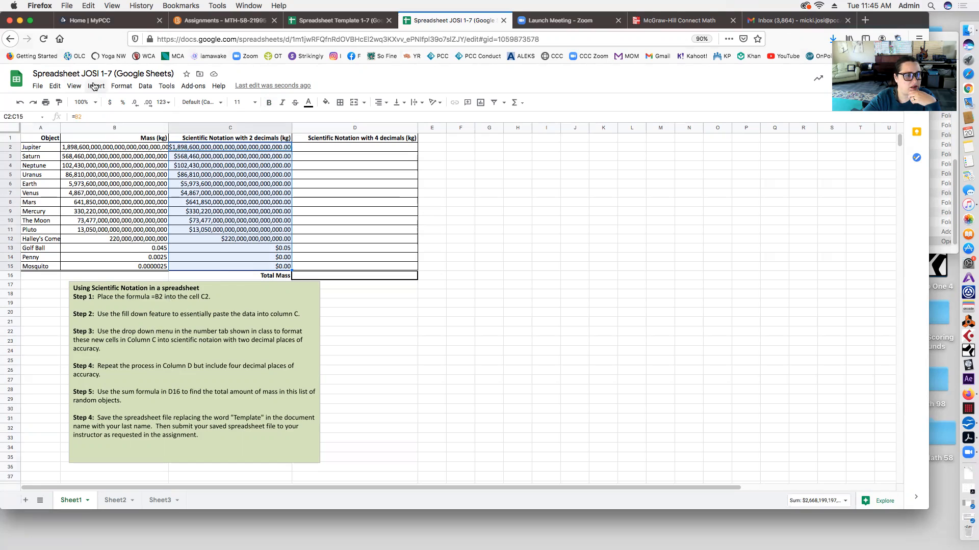
{"action": "left_click", "coordinate": [114, 87]}
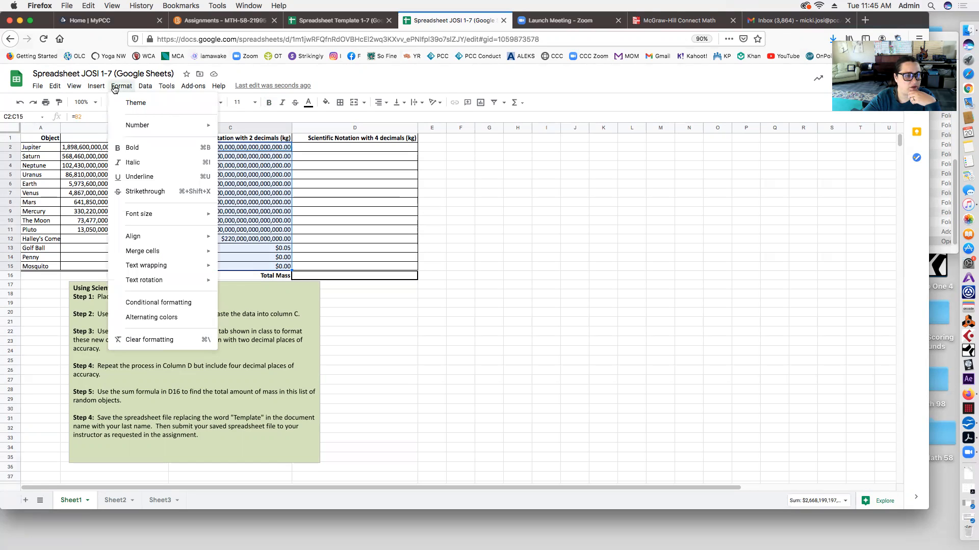
{"action": "mouse_move", "coordinate": [135, 126]}
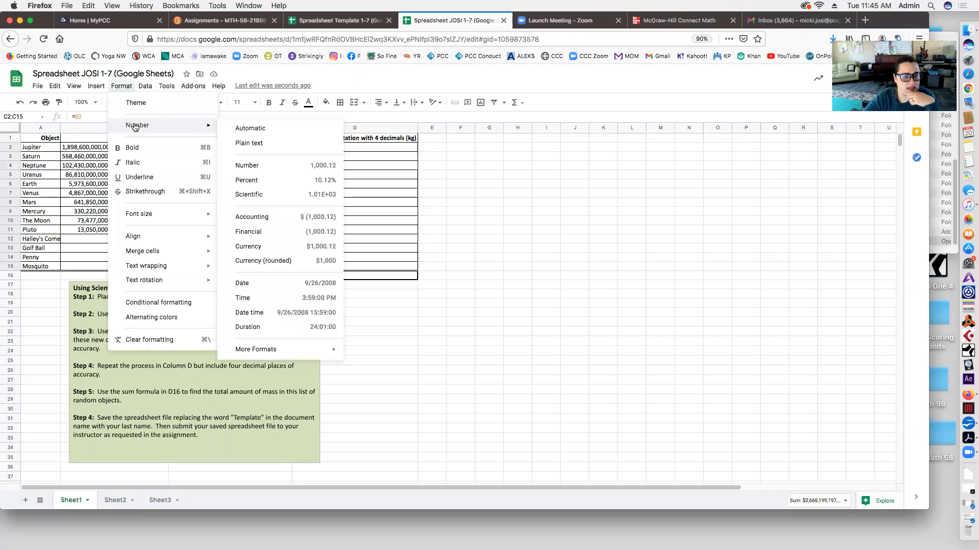
{"action": "left_click", "coordinate": [265, 198]}
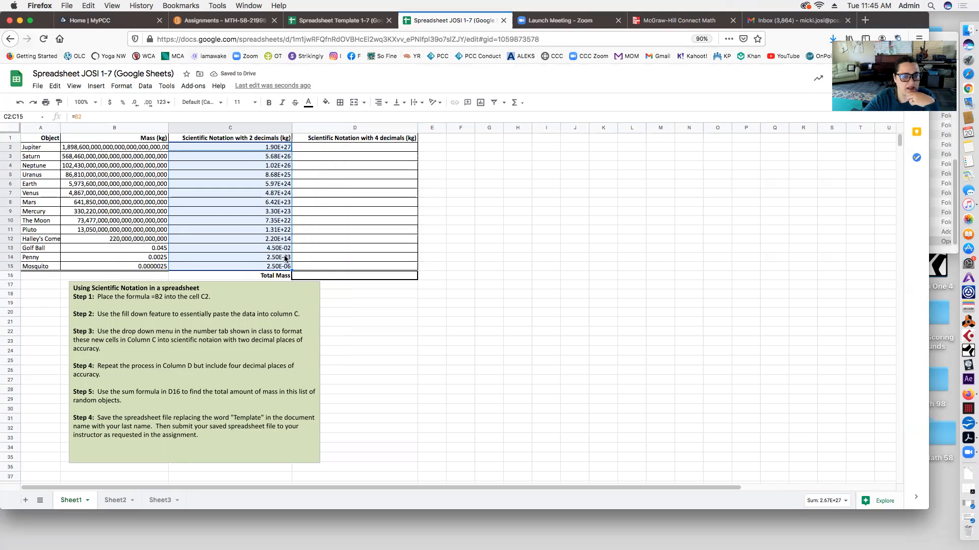
{"action": "left_click", "coordinate": [272, 156]}
{"action": "left_click", "coordinate": [255, 148]}
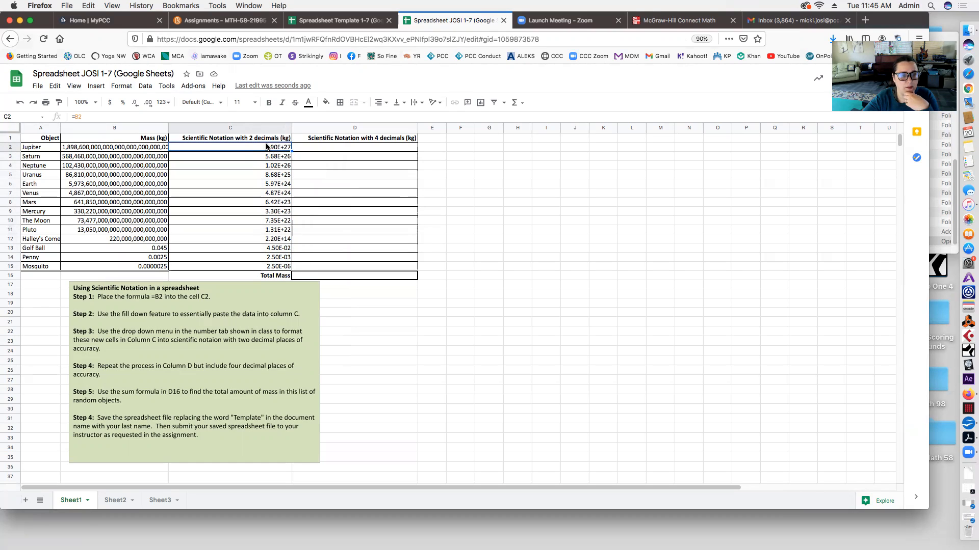
{"action": "left_click", "coordinate": [67, 148]}
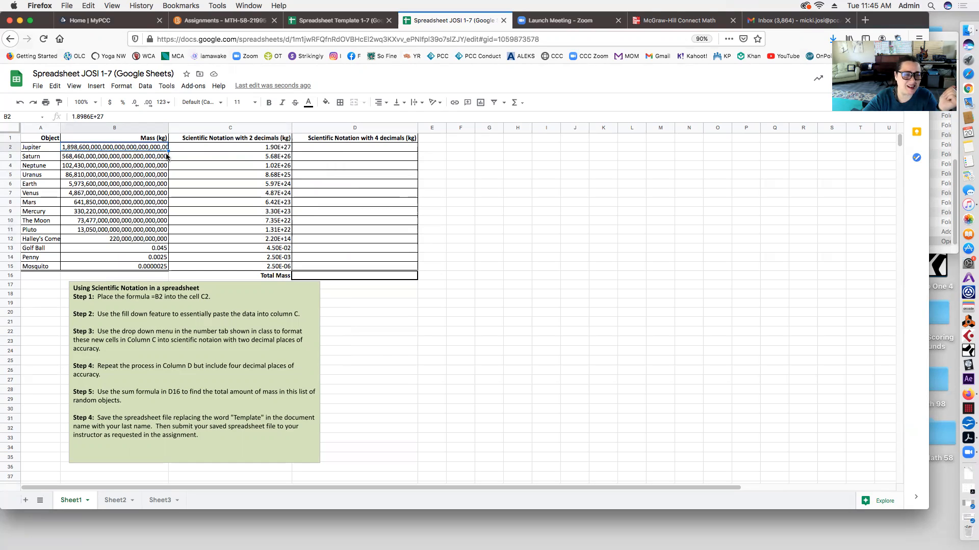
{"action": "left_click", "coordinate": [216, 147]}
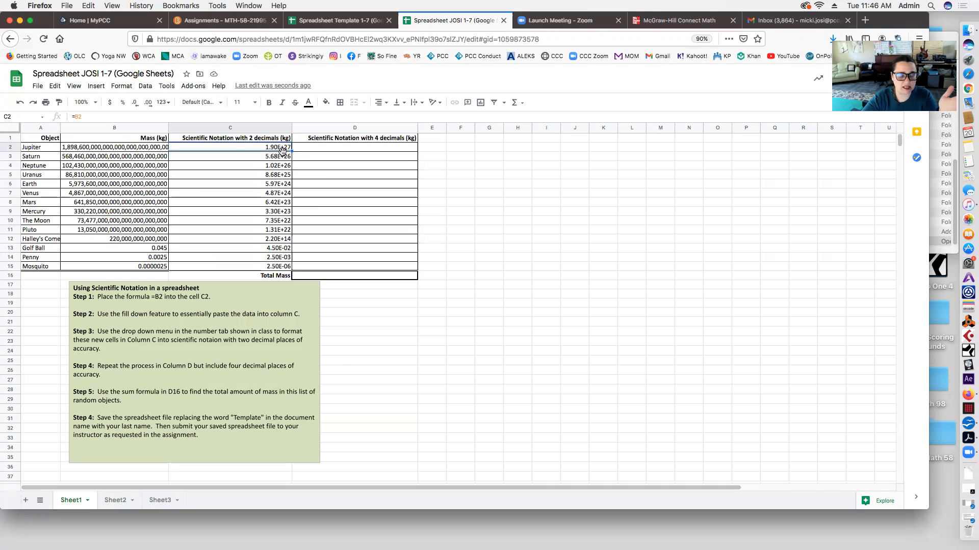
Enter the formula =C2 in cell D2 and fill it down the column through D16.
{"action": "left_click", "coordinate": [142, 369]}
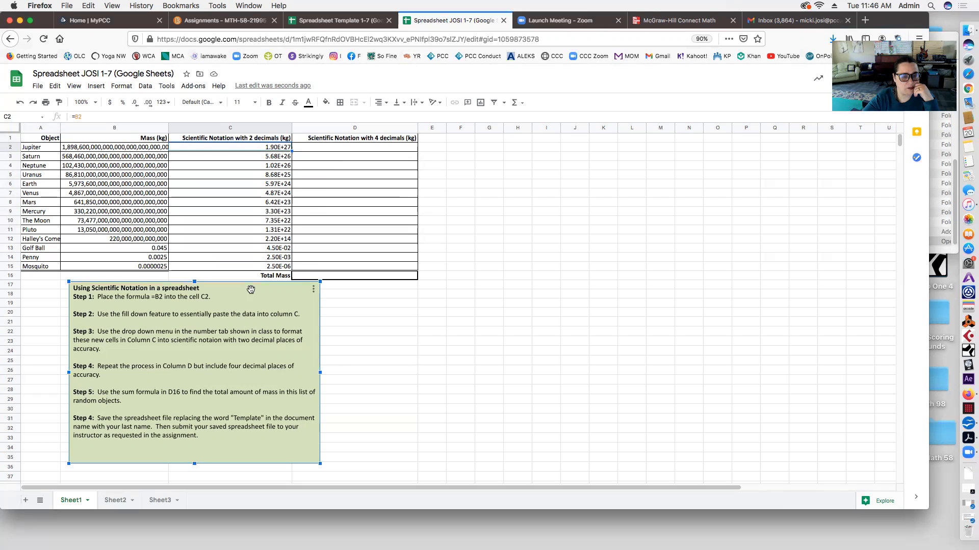
{"action": "left_click", "coordinate": [279, 149]}
{"action": "left_click", "coordinate": [317, 149]}
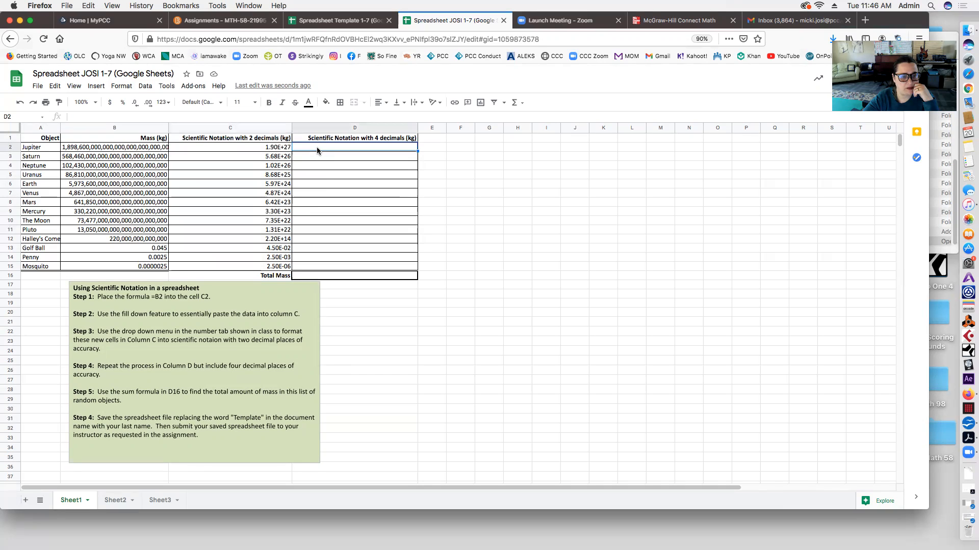
{"action": "type", "text": "="}
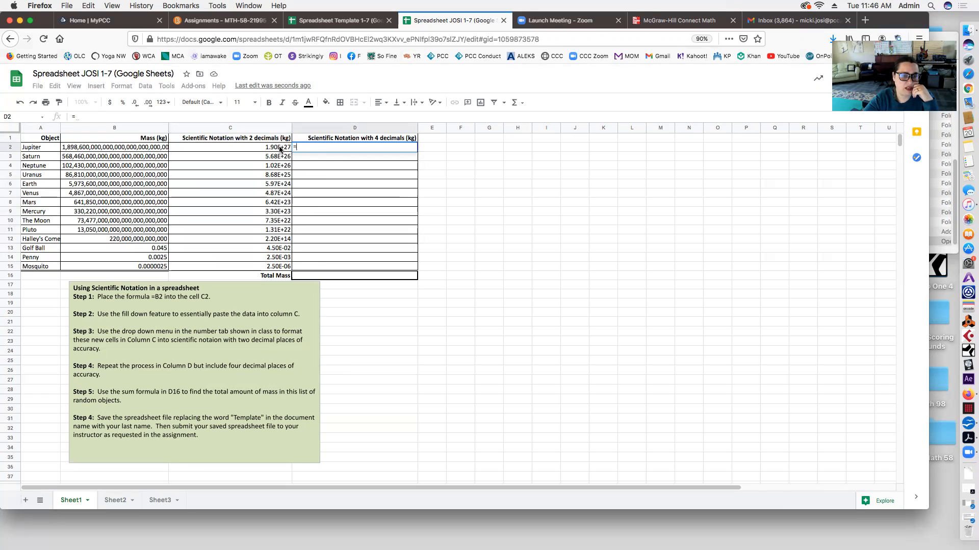
{"action": "left_click", "coordinate": [280, 148]}
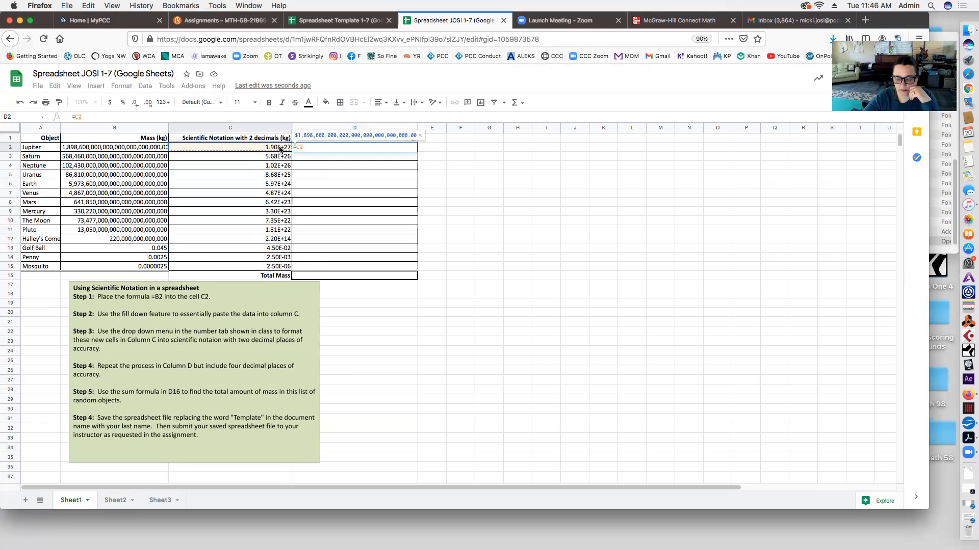
{"action": "key", "text": "Return"}
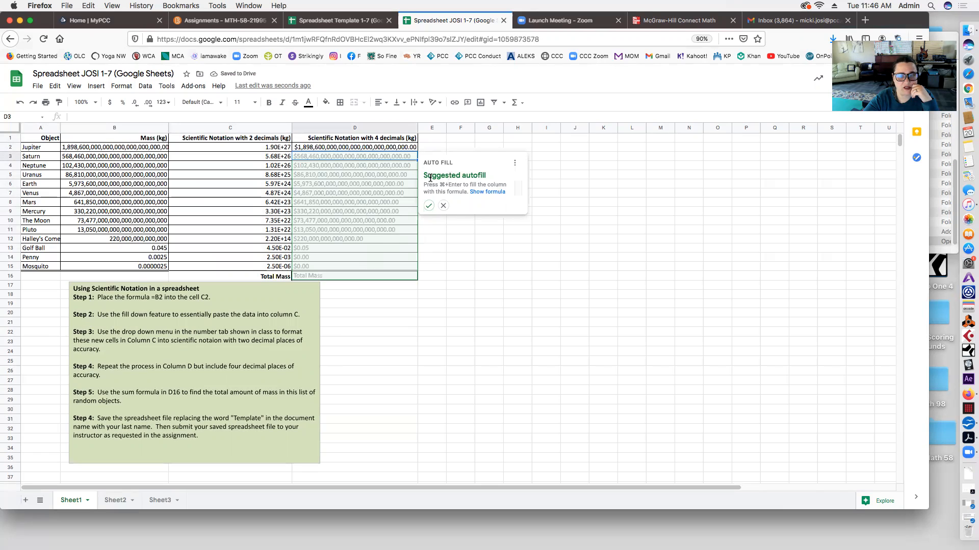
{"action": "left_click", "coordinate": [429, 206]}
{"action": "left_click", "coordinate": [436, 305]}
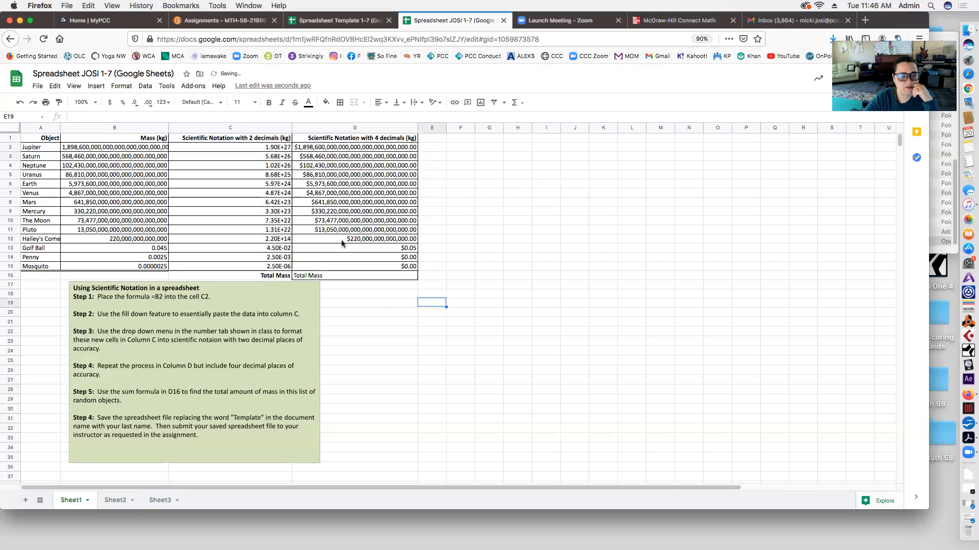
Format cells D2:D15 as Scientific numbers with four decimal places.
{"action": "left_click", "coordinate": [348, 158]}
{"action": "left_click_drag", "start_coordinate": [328, 148], "coordinate": [378, 265]}
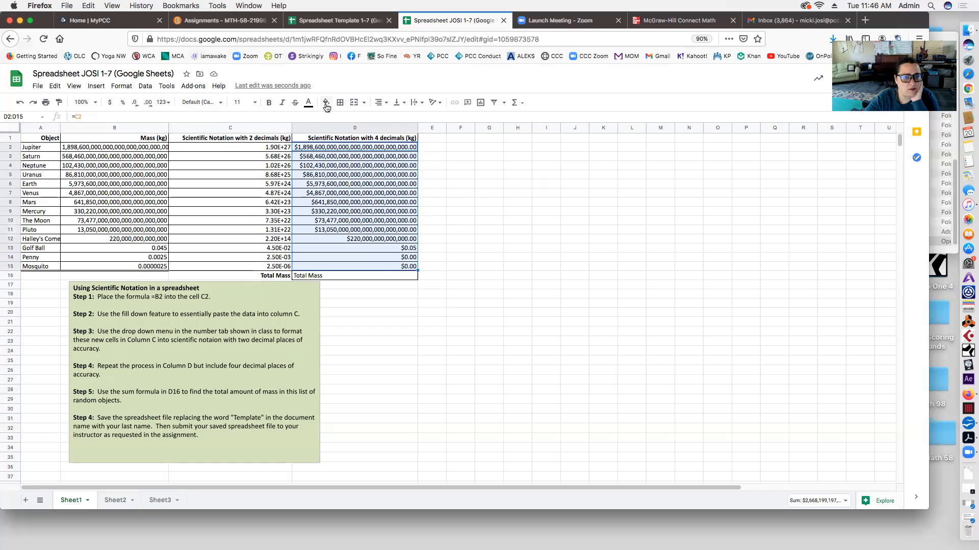
{"action": "left_click", "coordinate": [122, 87]}
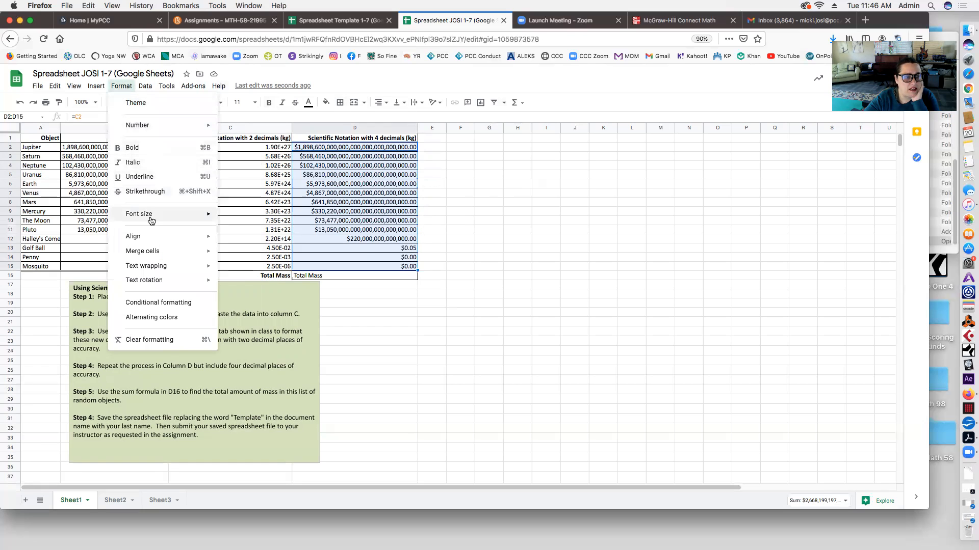
{"action": "mouse_move", "coordinate": [137, 126]}
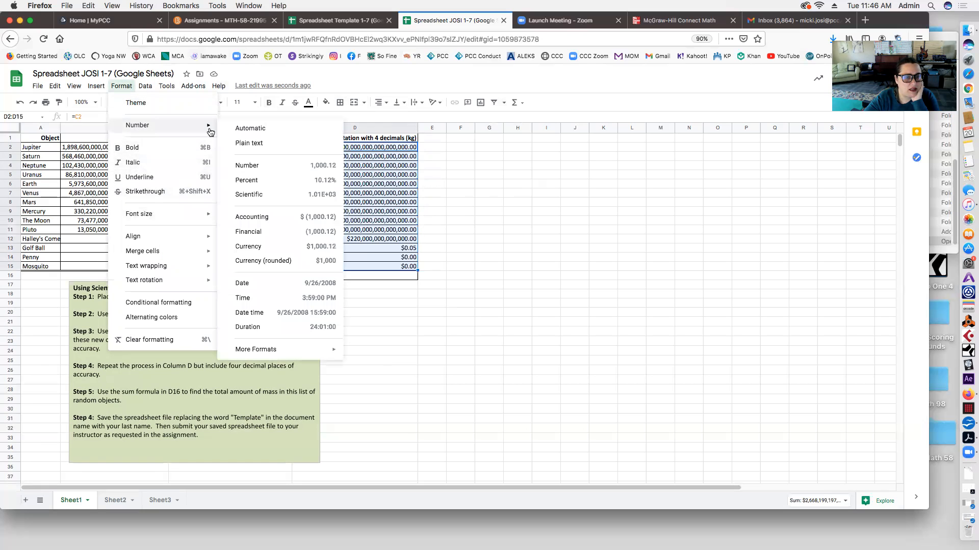
{"action": "left_click", "coordinate": [255, 197]}
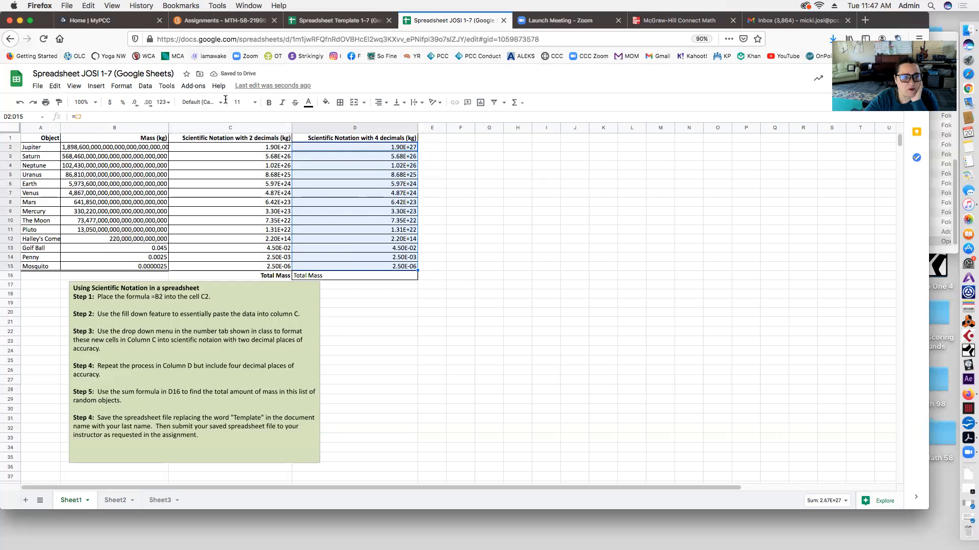
{"action": "left_click", "coordinate": [149, 103]}
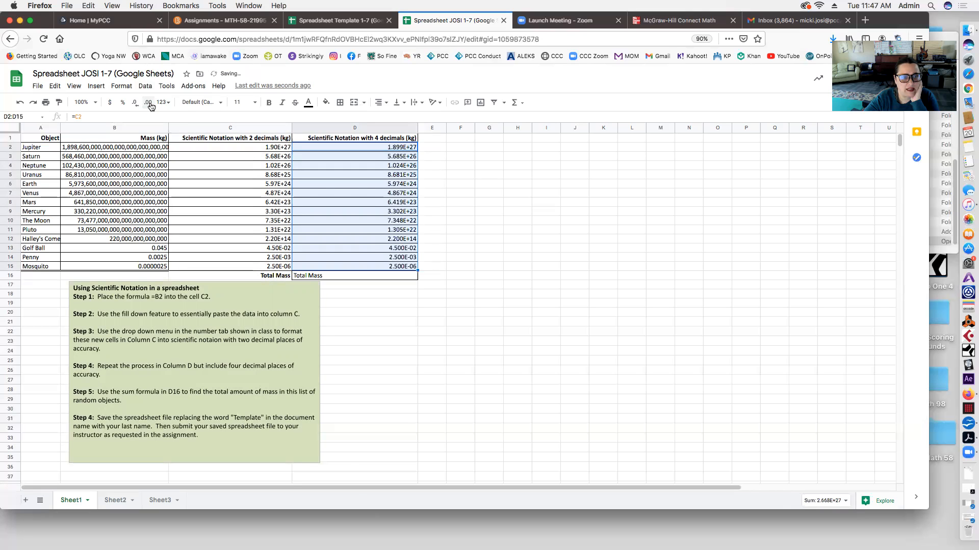
{"action": "left_click", "coordinate": [149, 102]}
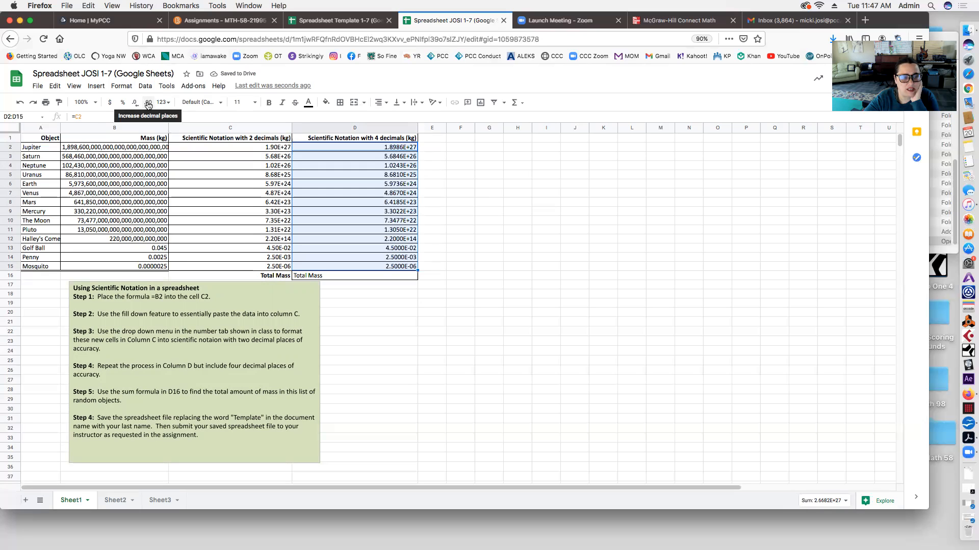
Reduce the decimal places of cells D2:D15 to one and raise them back to four.
{"action": "left_click", "coordinate": [134, 103]}
{"action": "left_click", "coordinate": [134, 104]}
{"action": "left_click", "coordinate": [134, 104]}
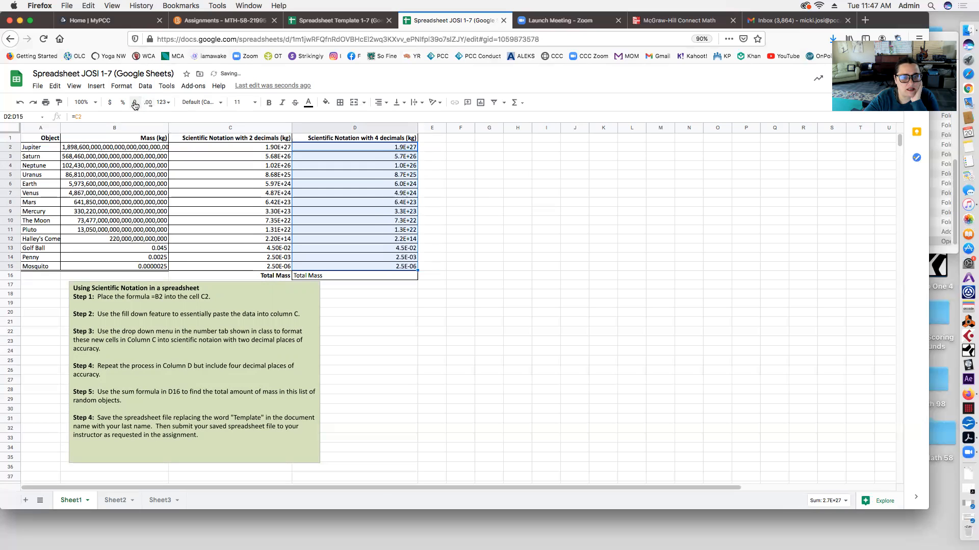
{"action": "left_click", "coordinate": [146, 103]}
{"action": "left_click", "coordinate": [147, 103]}
{"action": "left_click", "coordinate": [146, 103]}
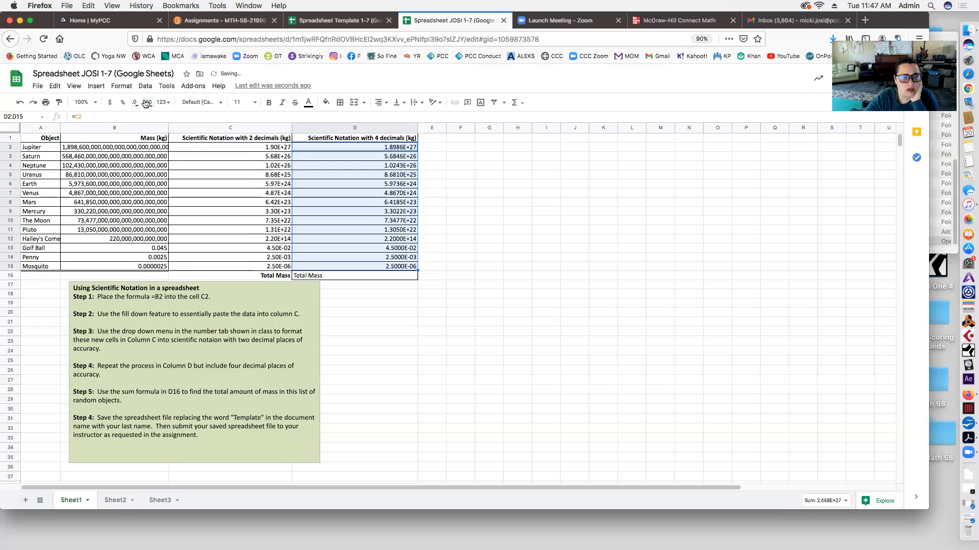
Compare Jupiter's mass in cells C2, D2 and B2.
{"action": "left_click", "coordinate": [386, 193]}
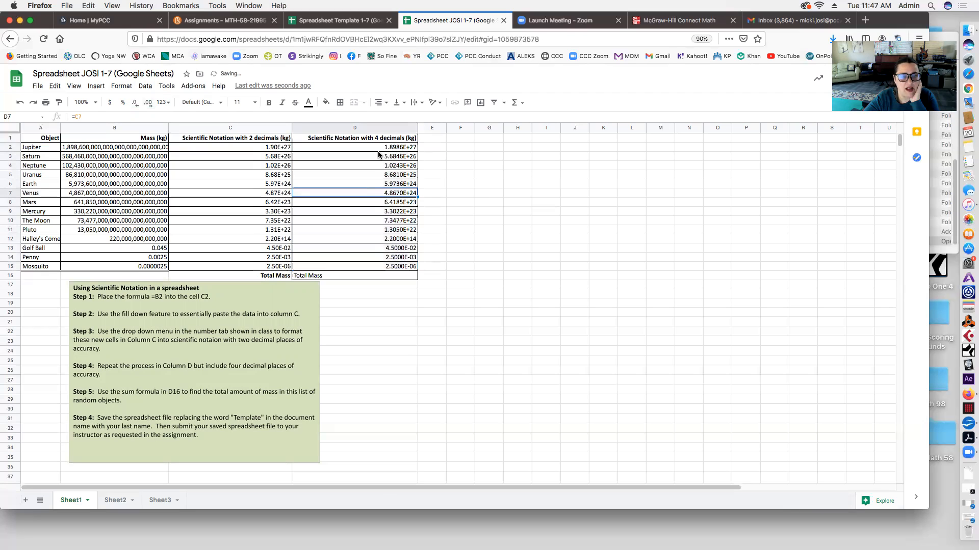
{"action": "left_click", "coordinate": [265, 148]}
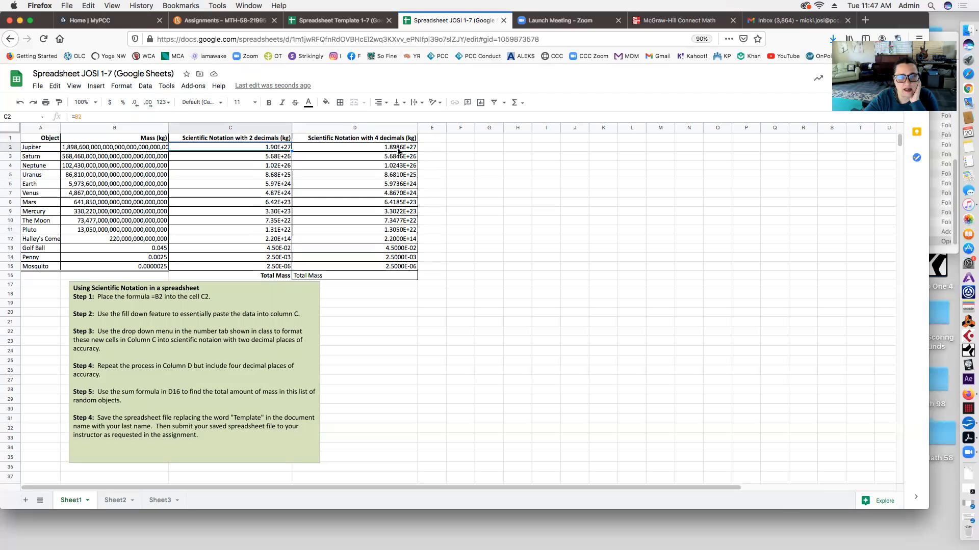
{"action": "left_click", "coordinate": [67, 149]}
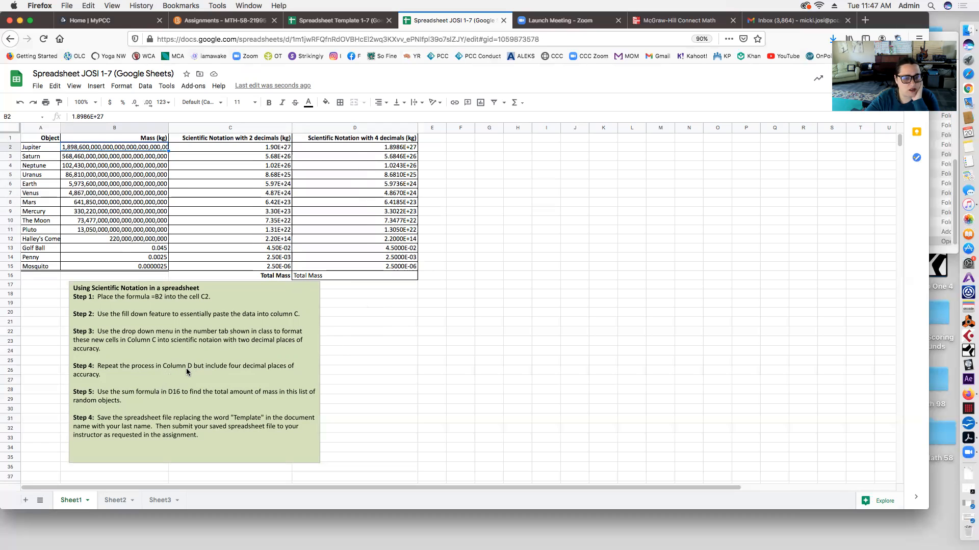
Replace the content of the Total Mass cell D16 with the formula =sum(D2:D15).
{"action": "left_click", "coordinate": [105, 395]}
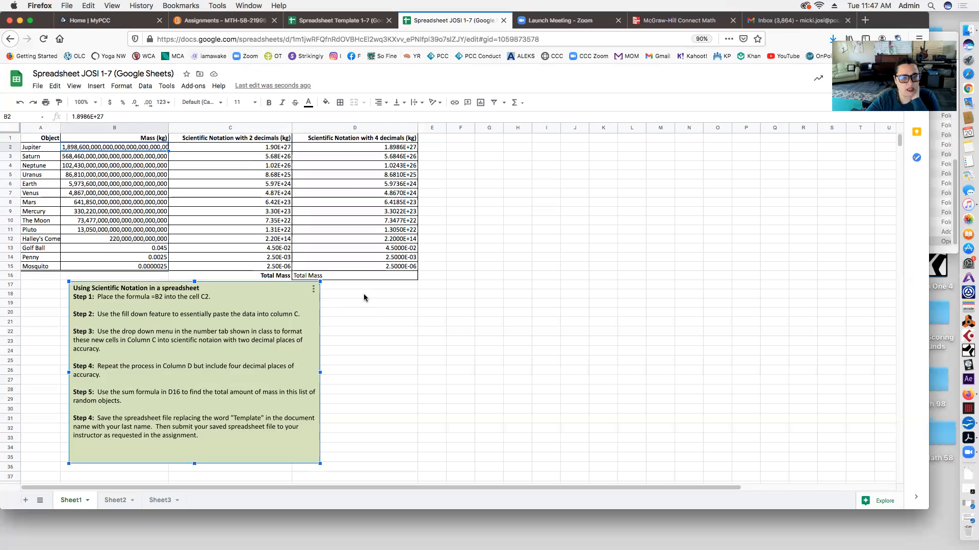
{"action": "left_click", "coordinate": [356, 276]}
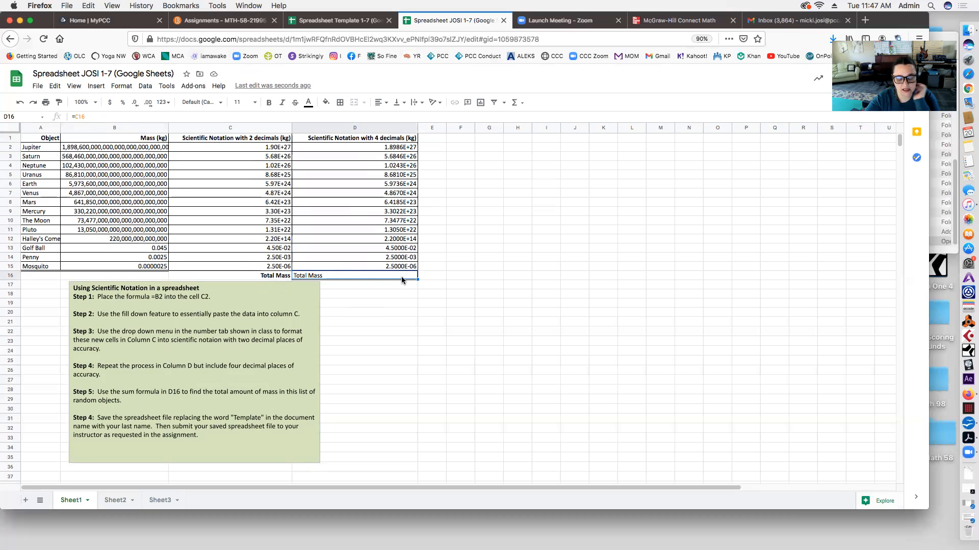
{"action": "type", "text": "="}
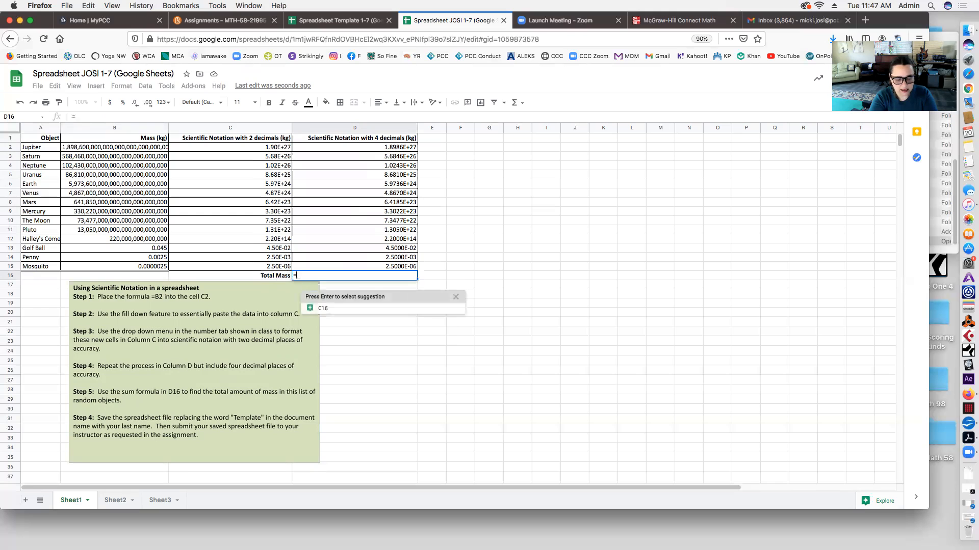
{"action": "type", "text": "sum"}
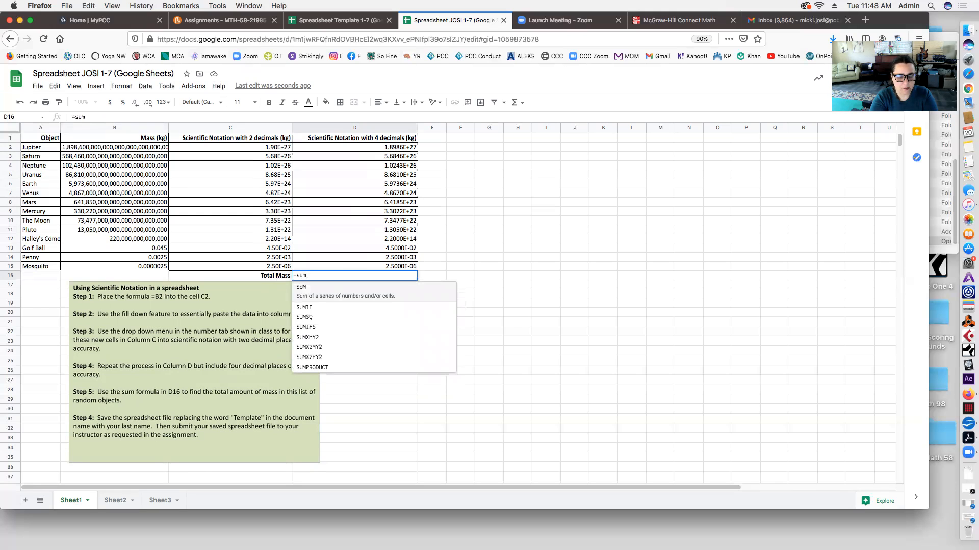
{"action": "type", "text": "("}
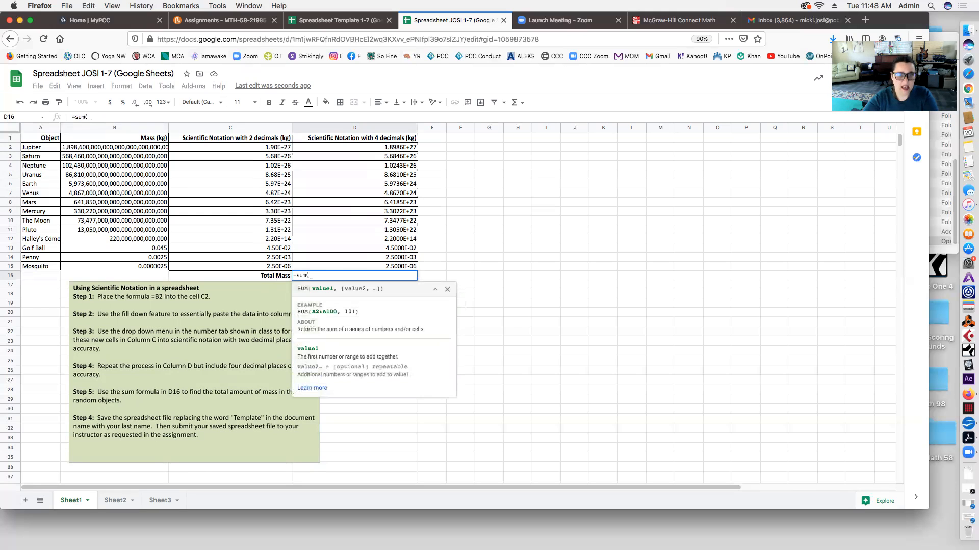
{"action": "left_click_drag", "start_coordinate": [387, 149], "coordinate": [398, 258]}
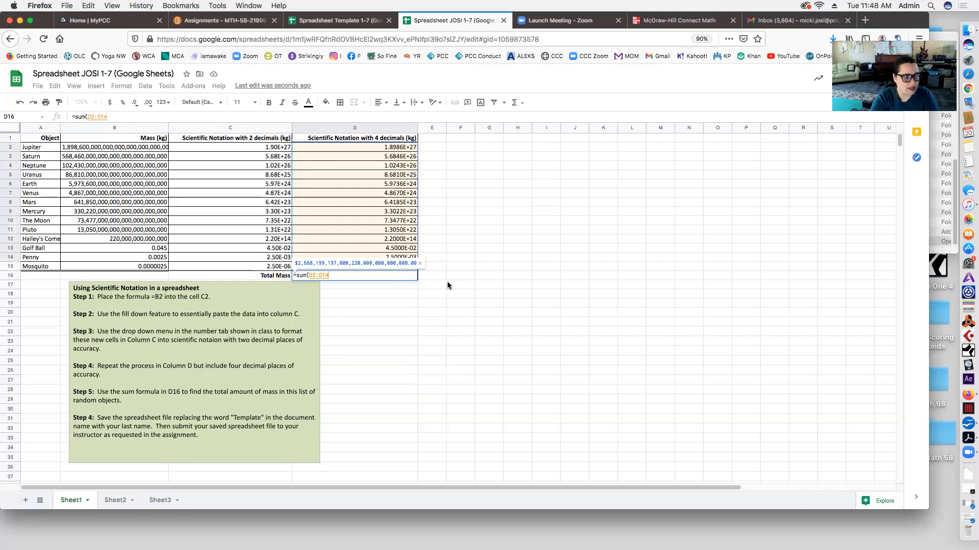
{"action": "key", "text": "shift+Down"}
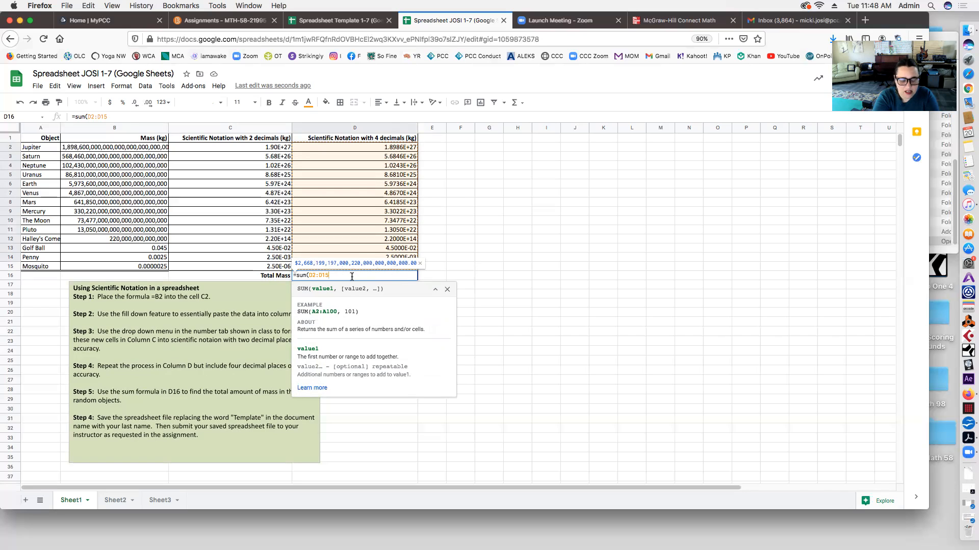
{"action": "type", "text": ")"}
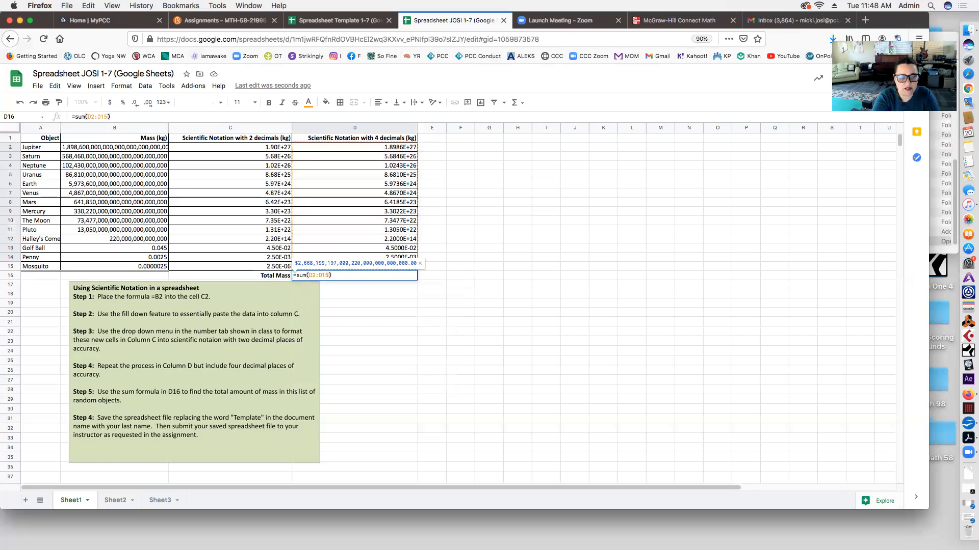
{"action": "key", "text": "Return"}
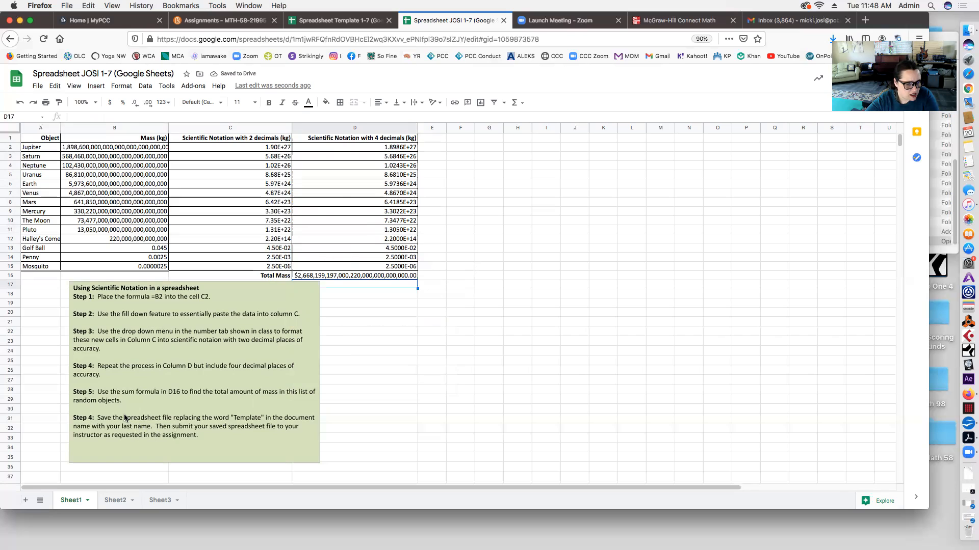
{"action": "left_click", "coordinate": [350, 276]}
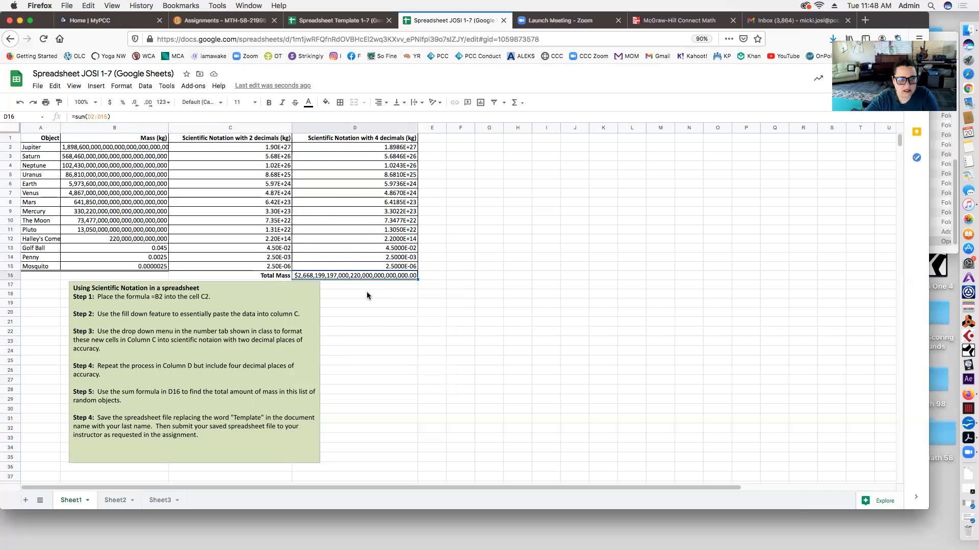
{"action": "left_click", "coordinate": [110, 103]}
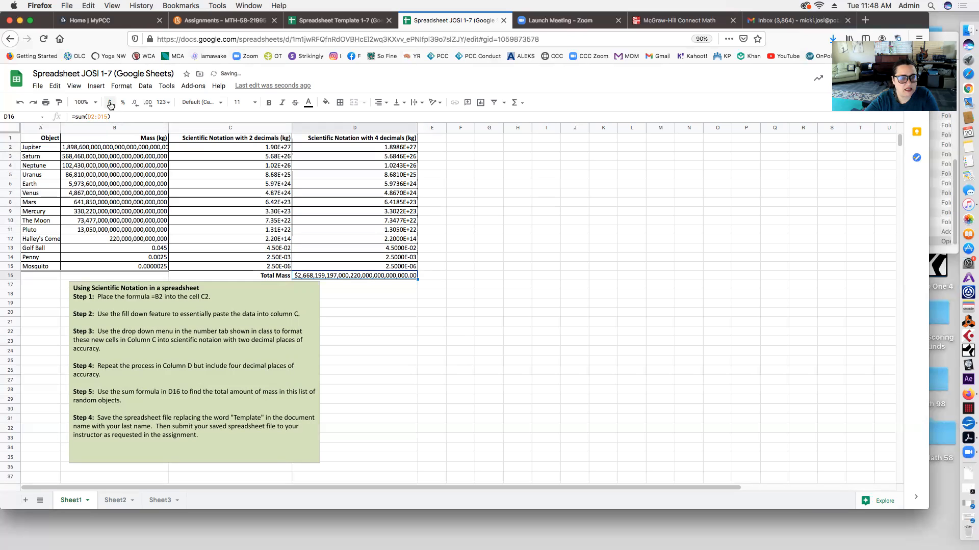
{"action": "left_click", "coordinate": [123, 103]}
{"action": "left_click", "coordinate": [110, 102]}
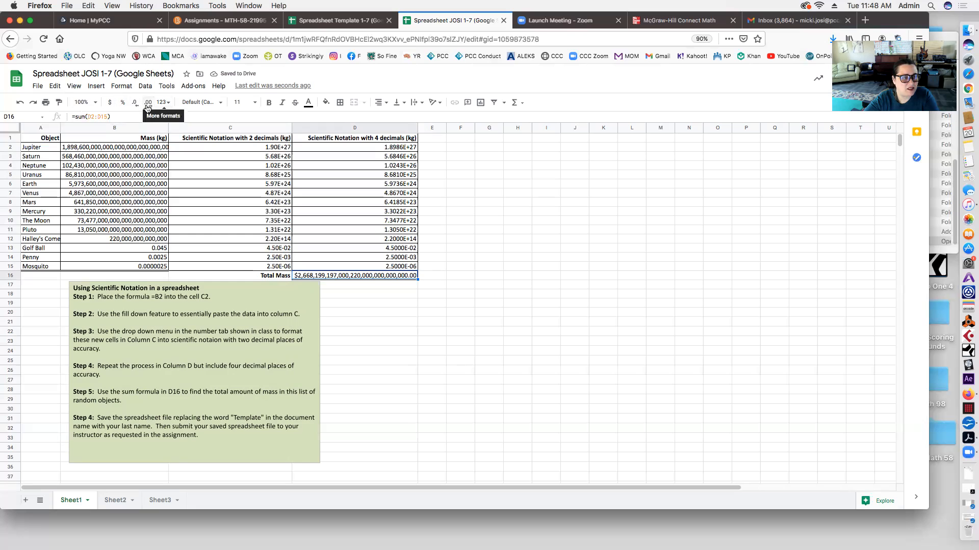
Copy the scientific number format of cell D15 onto the total mass in D16.
{"action": "left_click", "coordinate": [342, 268]}
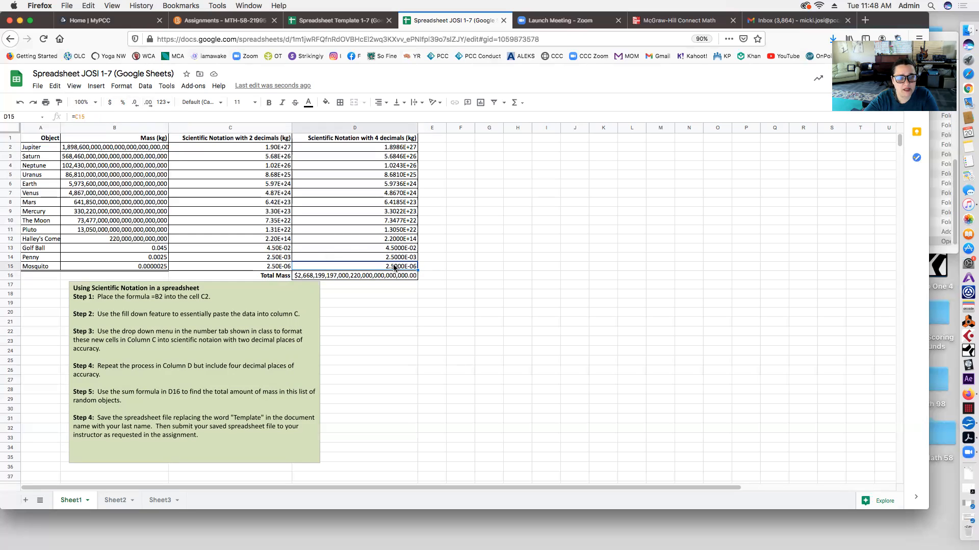
{"action": "left_click", "coordinate": [59, 104]}
{"action": "left_click", "coordinate": [366, 277]}
{"action": "left_click", "coordinate": [412, 311]}
{"action": "left_click", "coordinate": [393, 277]}
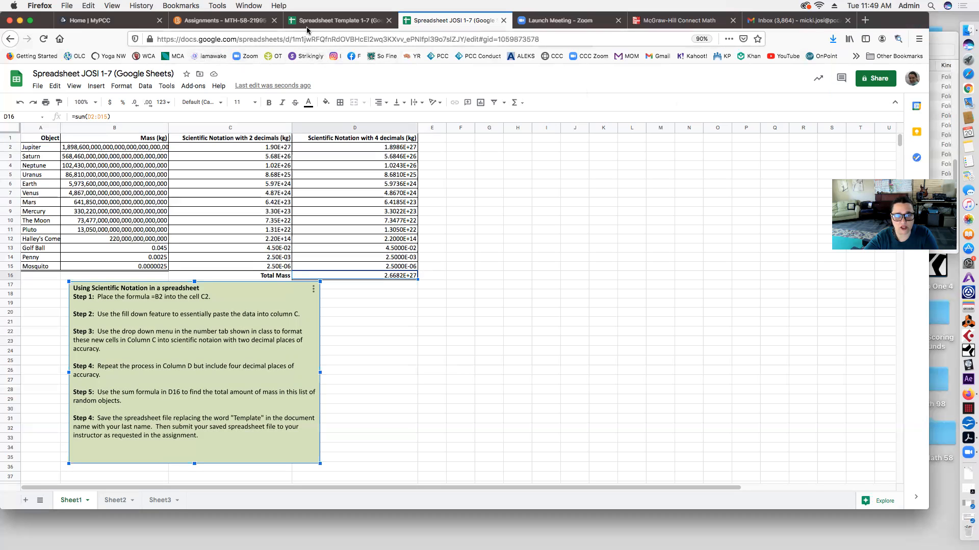
Return to the course's Assignments page and locate the Spreadsheet 1-7 assignment.
{"action": "left_click_drag", "start_coordinate": [44, 22], "coordinate": [44, 53]}
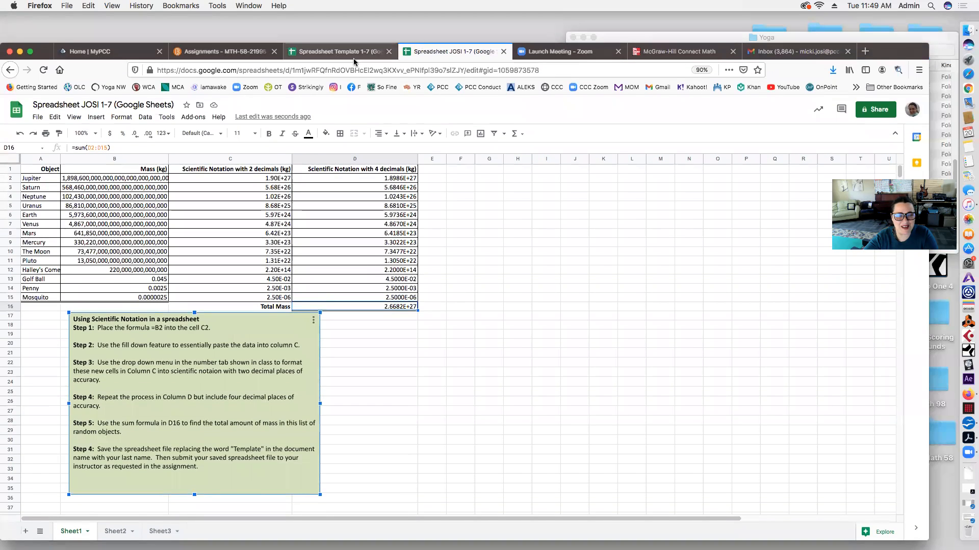
{"action": "left_click", "coordinate": [217, 52]}
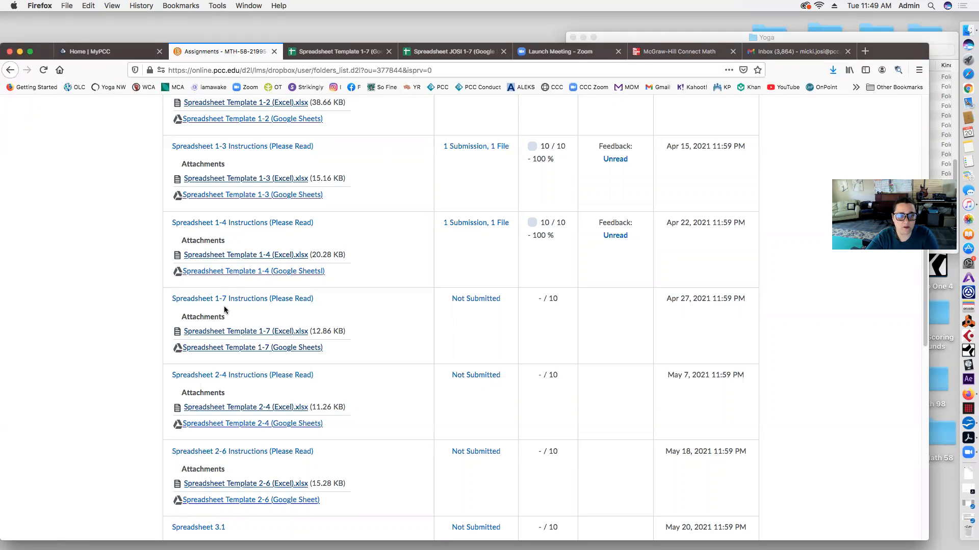
{"action": "scroll", "coordinate": [219, 290], "scroll_direction": "up", "scroll_amount": 10}
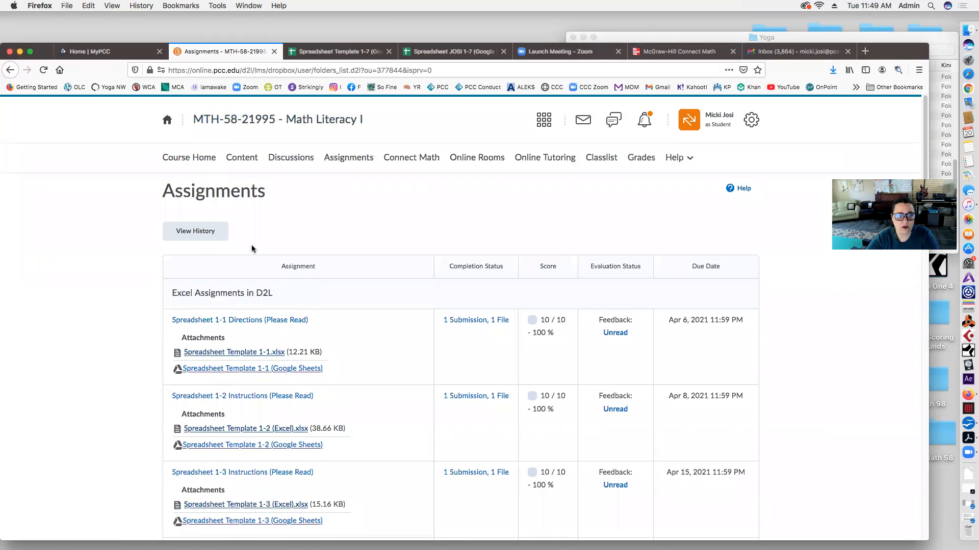
{"action": "scroll", "coordinate": [244, 370], "scroll_direction": "down", "scroll_amount": 7}
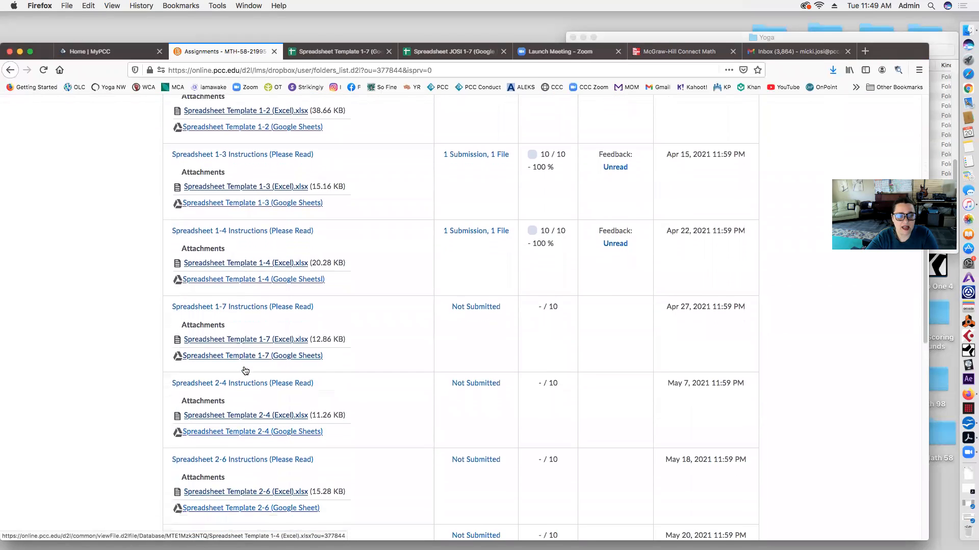
Open the Spreadsheet 1-7 Instructions assignment and review its grading rubric, due date and attachments down to the Submit Assignment section.
{"action": "scroll", "coordinate": [239, 357], "scroll_direction": "down", "scroll_amount": 1}
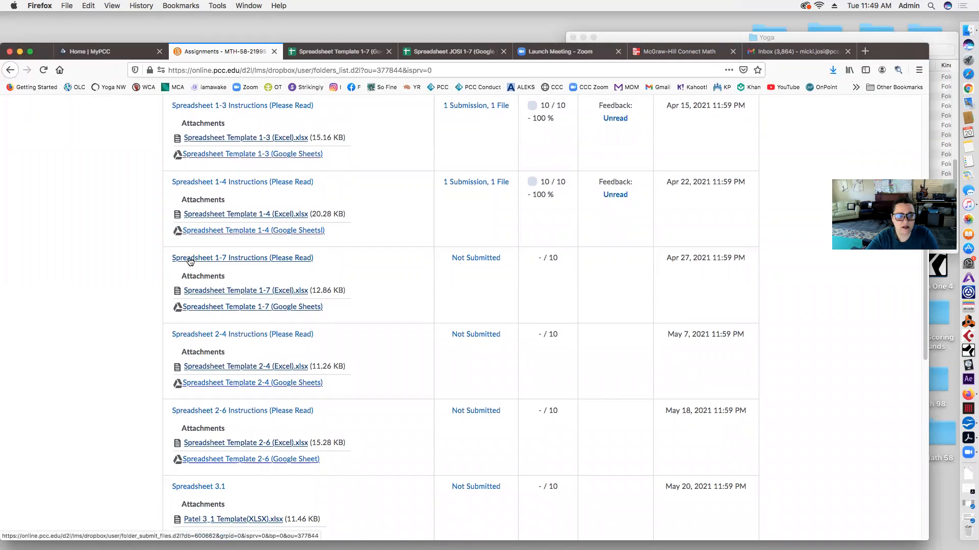
{"action": "left_click", "coordinate": [230, 263]}
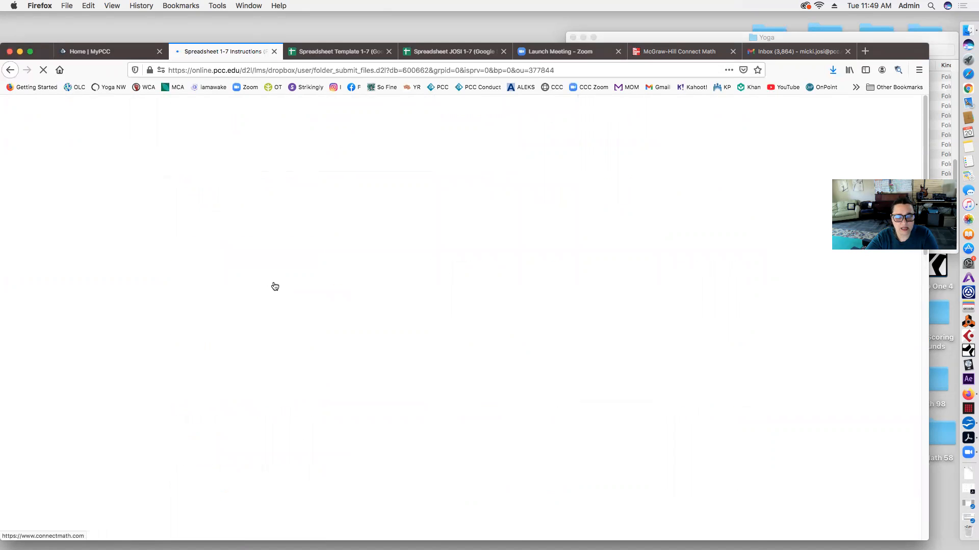
{"action": "scroll", "coordinate": [462, 377], "scroll_direction": "down", "scroll_amount": 2}
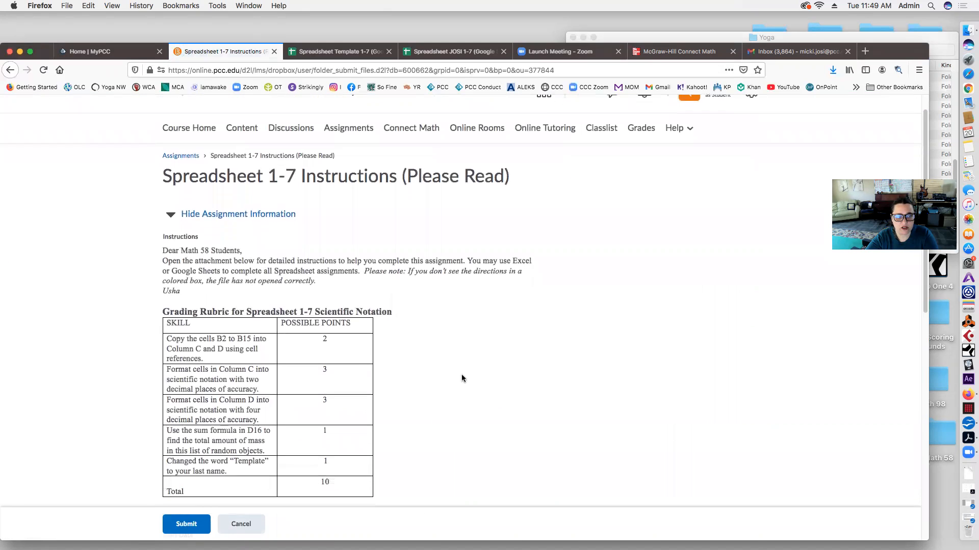
{"action": "scroll", "coordinate": [462, 378], "scroll_direction": "down", "scroll_amount": 2}
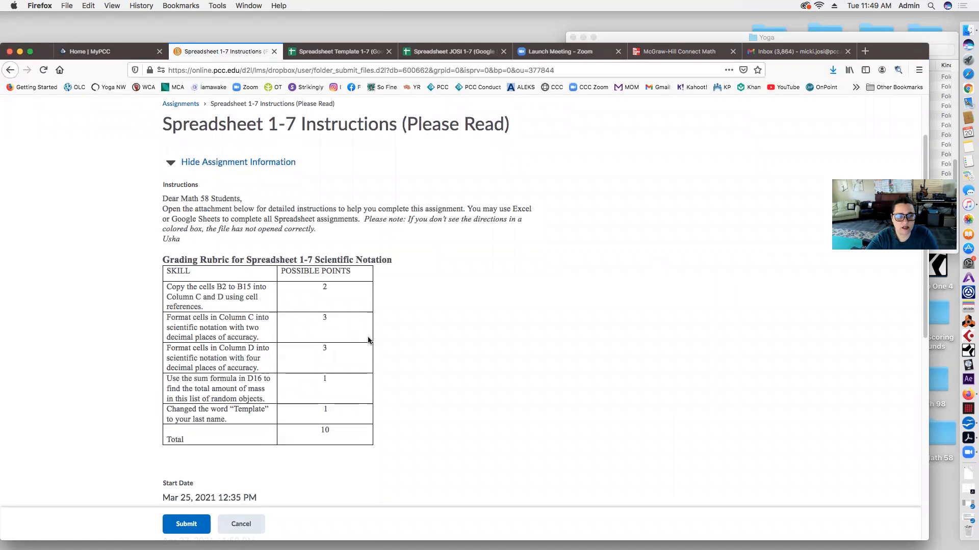
{"action": "scroll", "coordinate": [390, 373], "scroll_direction": "down", "scroll_amount": 4}
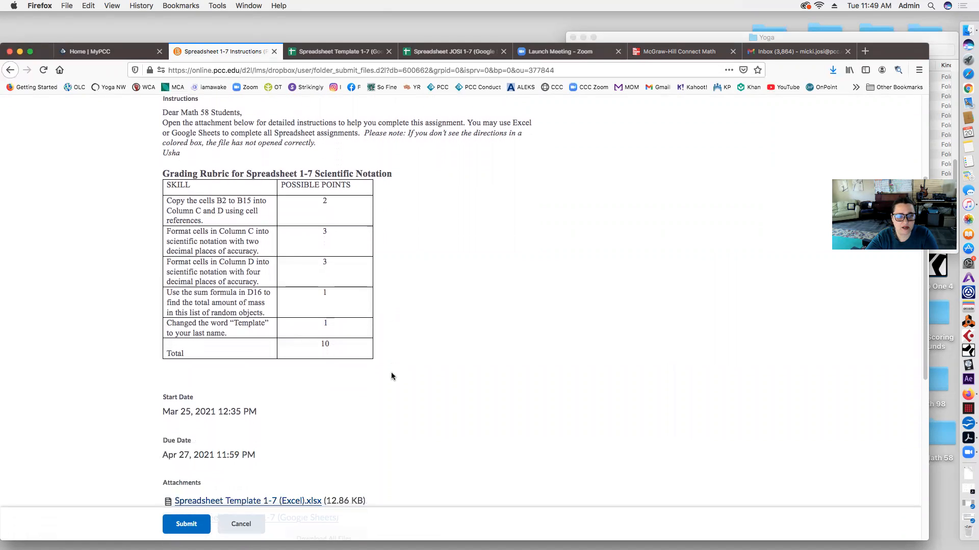
{"action": "scroll", "coordinate": [391, 376], "scroll_direction": "down", "scroll_amount": 3}
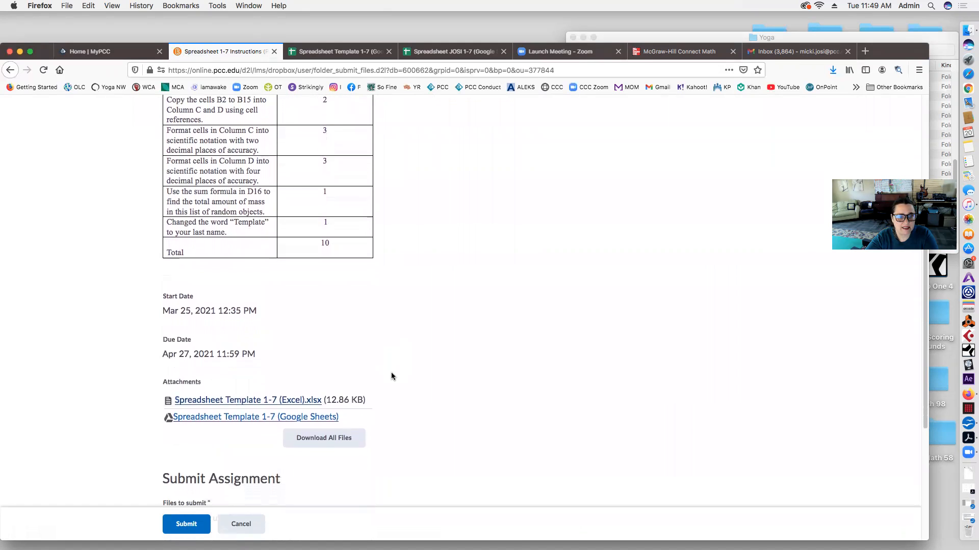
{"action": "scroll", "coordinate": [391, 376], "scroll_direction": "down", "scroll_amount": 5}
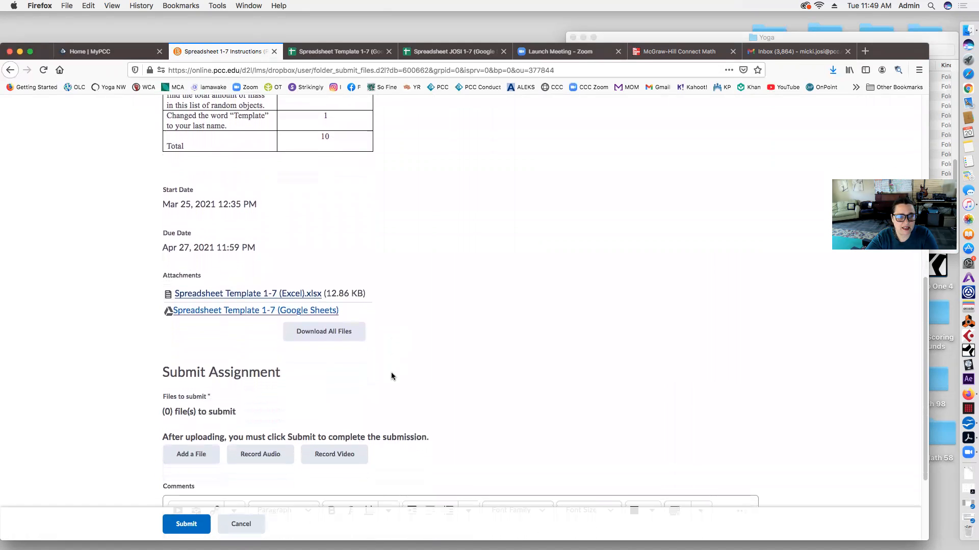
Add the completed Spreadsheet 1-7 (Google Sheets) .xlsx file bearing the student's last name to the submission from Google Drive.
{"action": "scroll", "coordinate": [389, 376], "scroll_direction": "down", "scroll_amount": 3}
{"action": "left_click", "coordinate": [201, 356]}
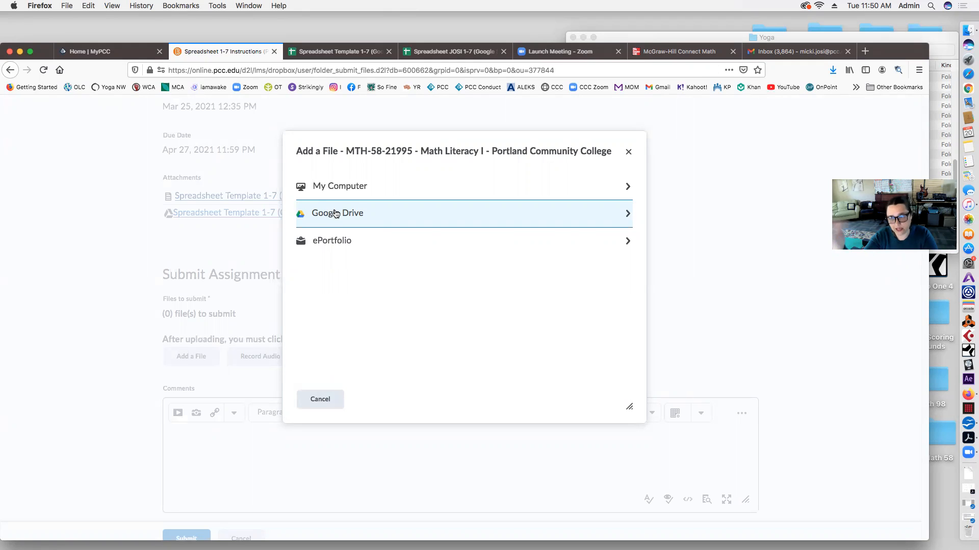
{"action": "left_click", "coordinate": [351, 219]}
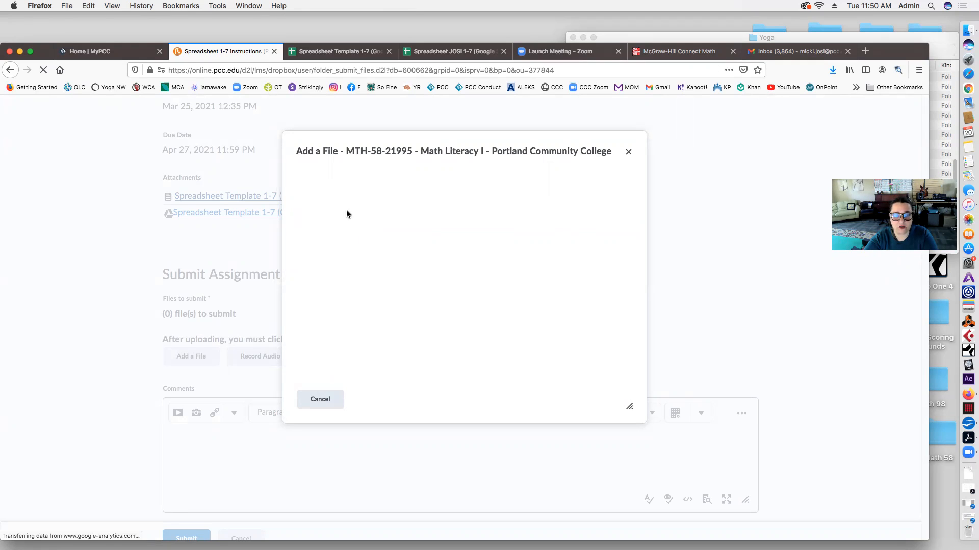
{"action": "left_click", "coordinate": [312, 301]}
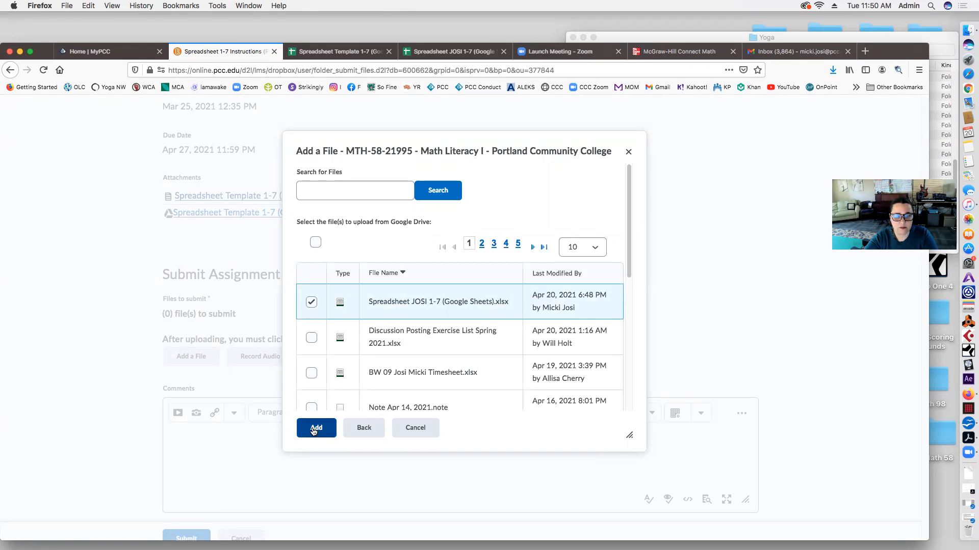
{"action": "left_click", "coordinate": [315, 430]}
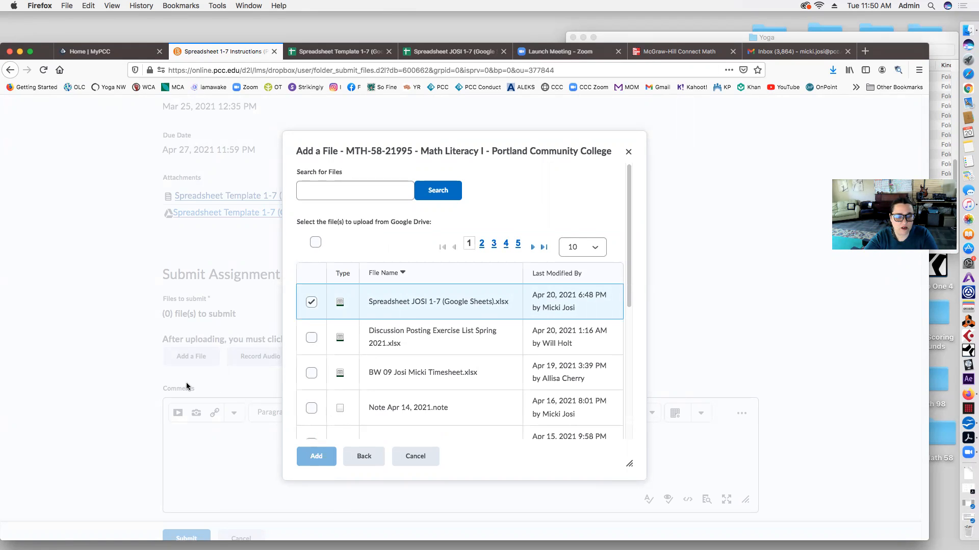
Submit the attached file for Spreadsheet 1-7 and finish the submission review to return to the Assignments list.
{"action": "scroll", "coordinate": [329, 388], "scroll_direction": "down", "scroll_amount": 2}
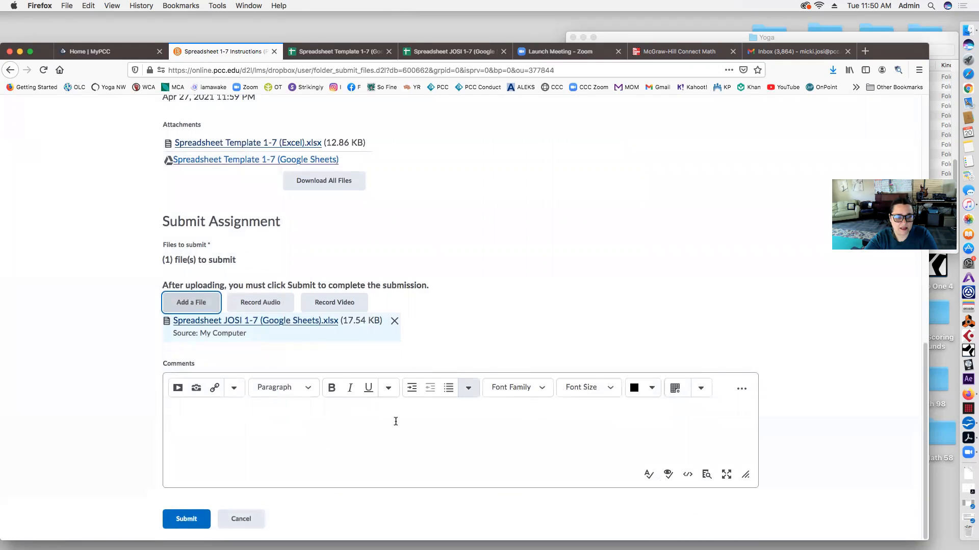
{"action": "left_click", "coordinate": [187, 519]}
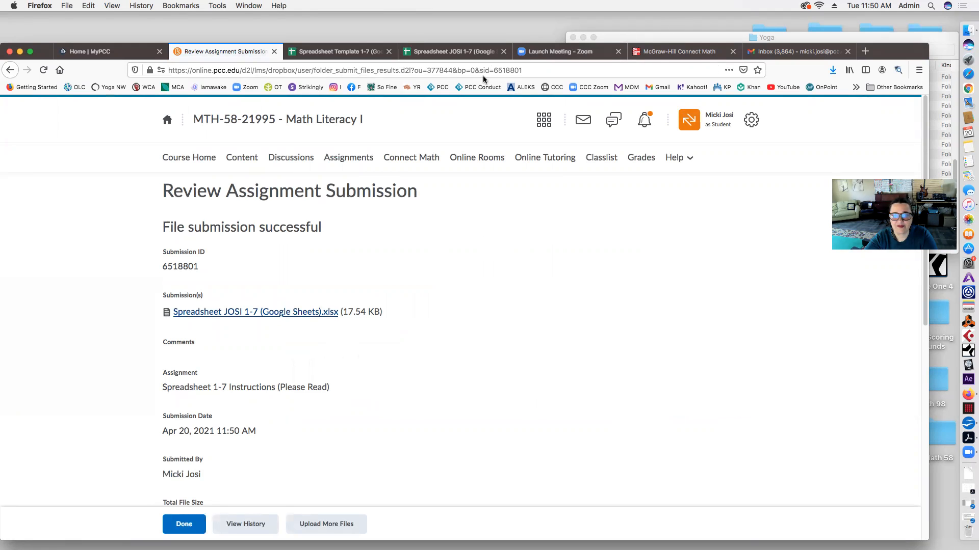
{"action": "scroll", "coordinate": [311, 421], "scroll_direction": "down", "scroll_amount": 5}
{"action": "left_click", "coordinate": [184, 524]}
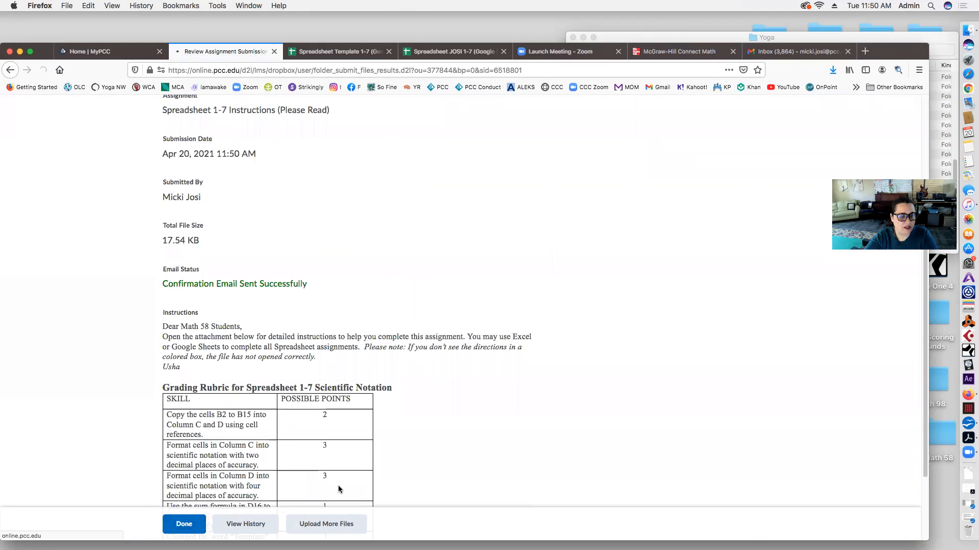
{"action": "scroll", "coordinate": [411, 357], "scroll_direction": "down", "scroll_amount": 3}
{"action": "scroll", "coordinate": [410, 354], "scroll_direction": "down", "scroll_amount": 5}
{"action": "scroll", "coordinate": [411, 355], "scroll_direction": "up", "scroll_amount": 10}
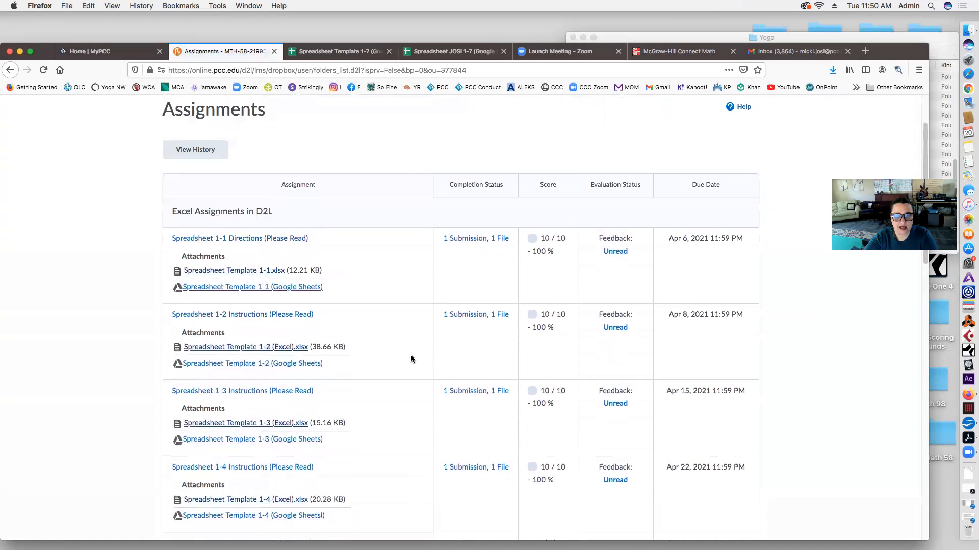